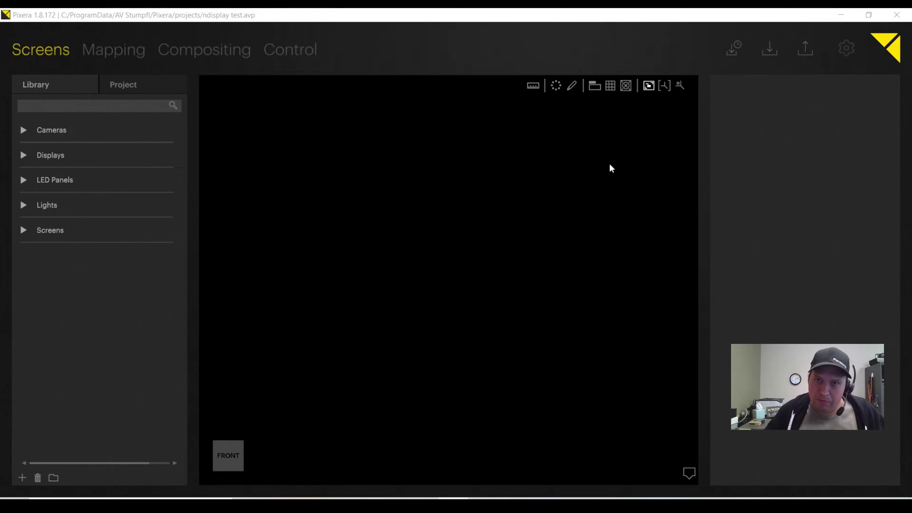
# Step: Show the floor grid in the 3D view of the Screens workspace
pyautogui.click(610, 89)
pyautogui.click(610, 89)
pyautogui.click(610, 89)
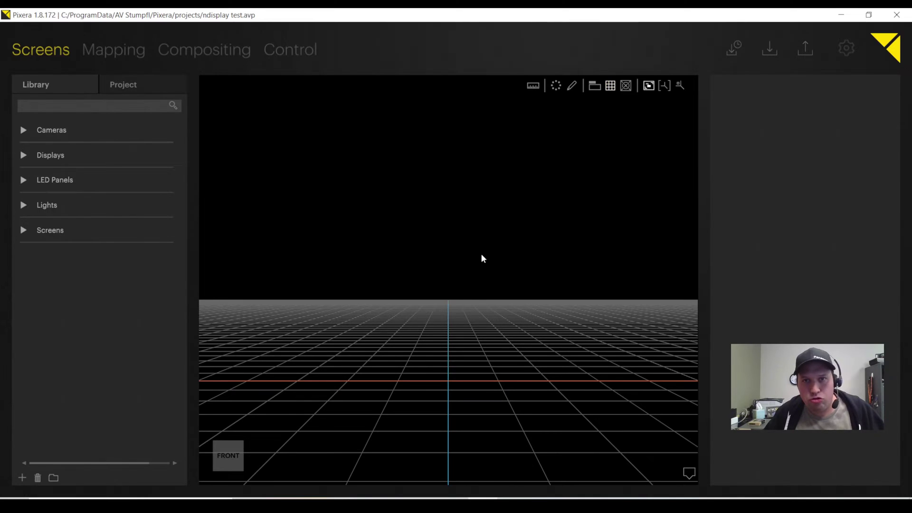
pyautogui.press('g')
pyautogui.press('g')
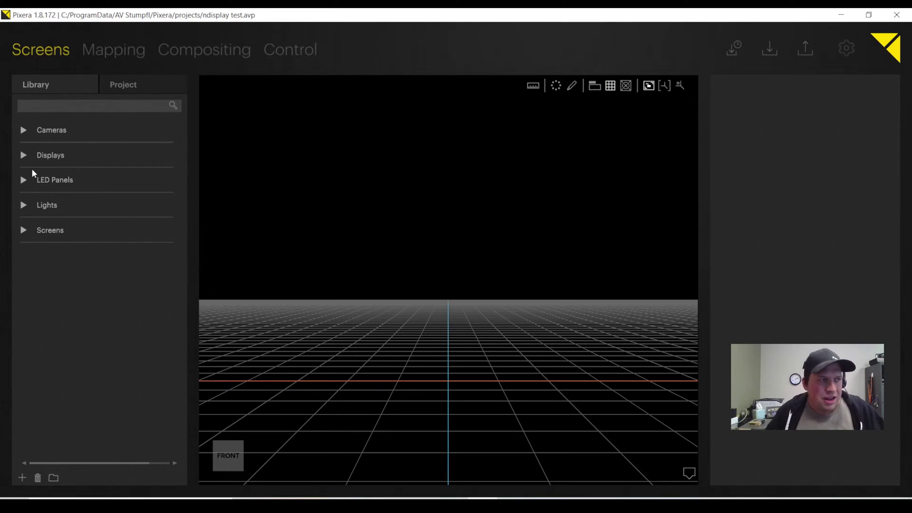
# Step: Place a Generic 40" FHD display from the library on the stage and view it from an angle
pyautogui.click(32, 155)
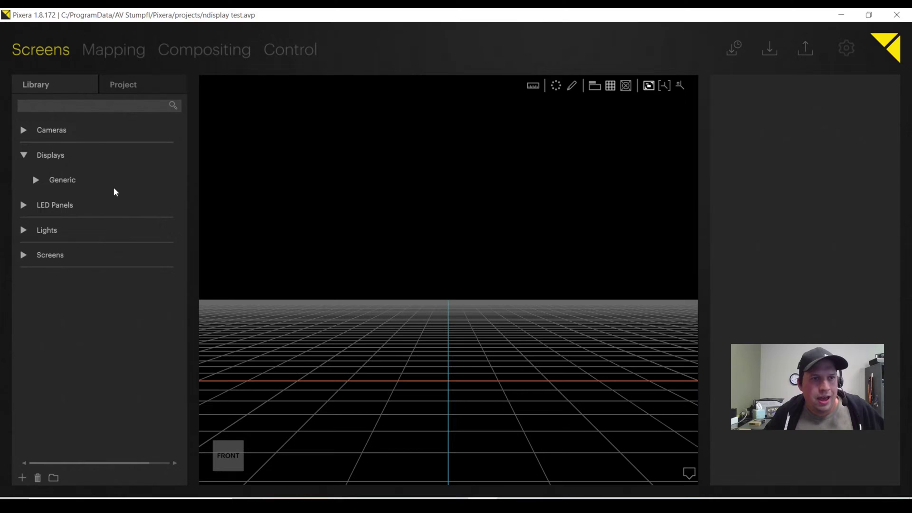
pyautogui.click(28, 184)
pyautogui.click(33, 179)
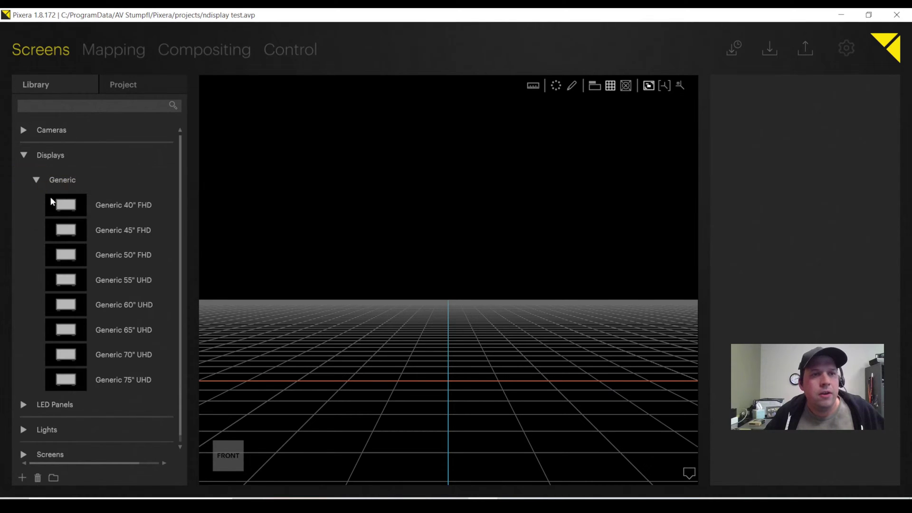
pyautogui.click(94, 211)
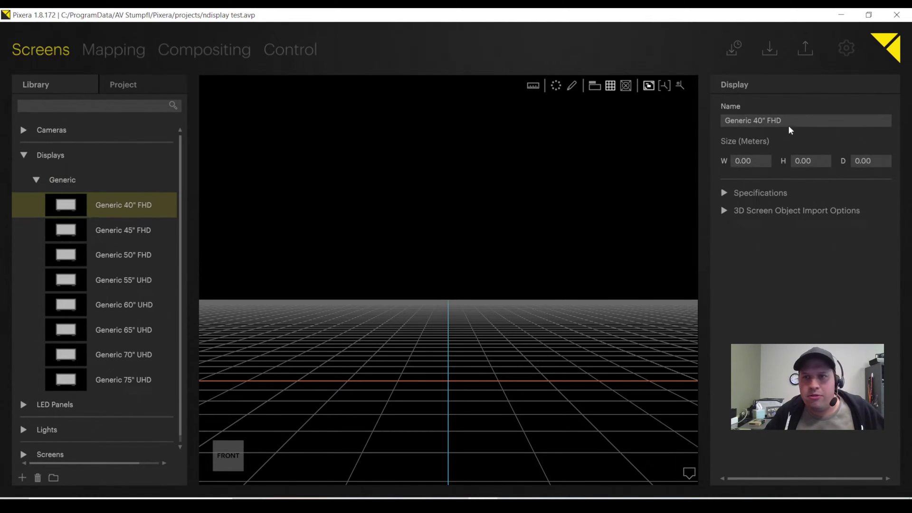
pyautogui.click(725, 194)
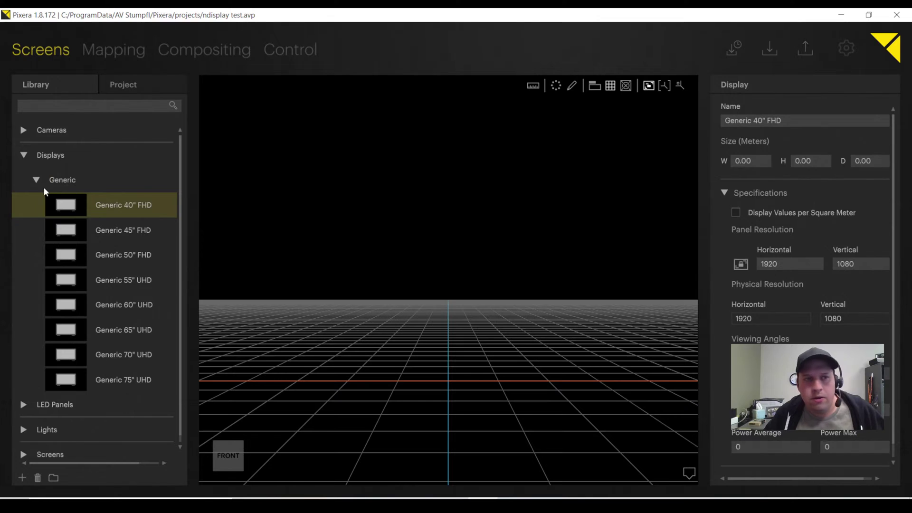
pyautogui.moveTo(65, 205); pyautogui.dragTo(595, 318)
pyautogui.moveTo(523, 295); pyautogui.dragTo(482, 343)
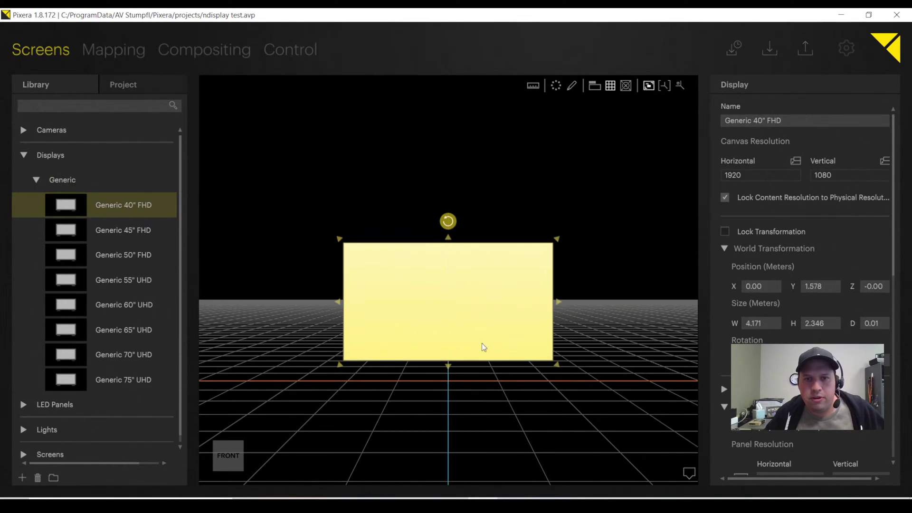
pyautogui.rightClick(307, 504)
pyautogui.click(468, 395)
pyautogui.moveTo(437, 391); pyautogui.dragTo(494, 409, button='middle')
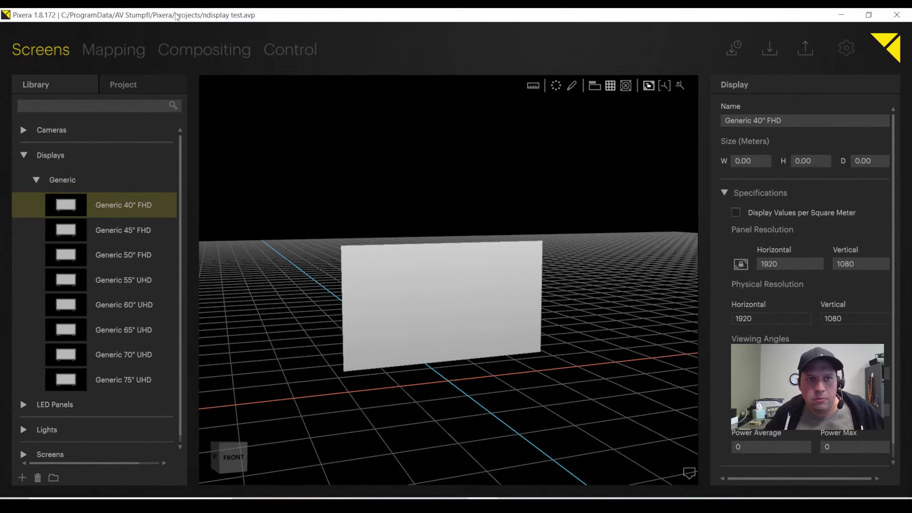
# Step: Switch to the Compositing workspace and select the Standard Content media folder with its contents expanded
pyautogui.click(204, 50)
pyautogui.moveTo(515, 282); pyautogui.dragTo(509, 257, button='middle')
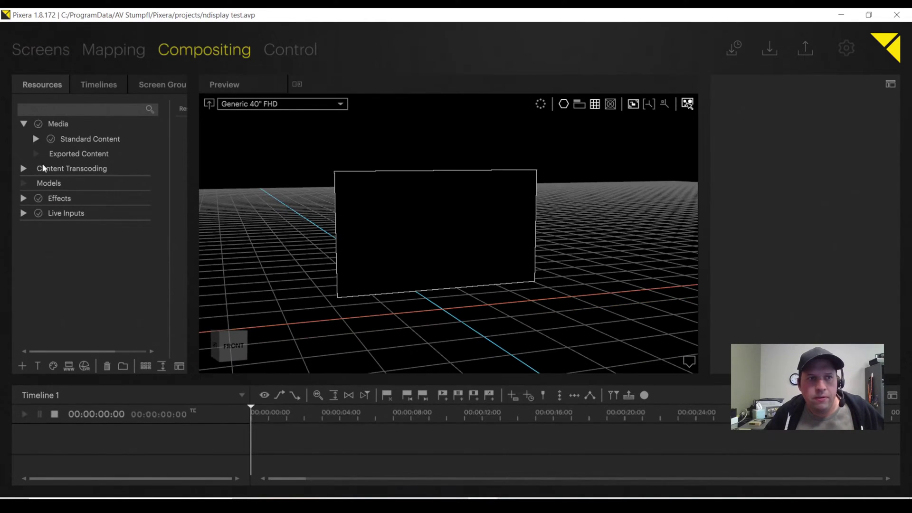
pyautogui.click(36, 139)
pyautogui.click(75, 140)
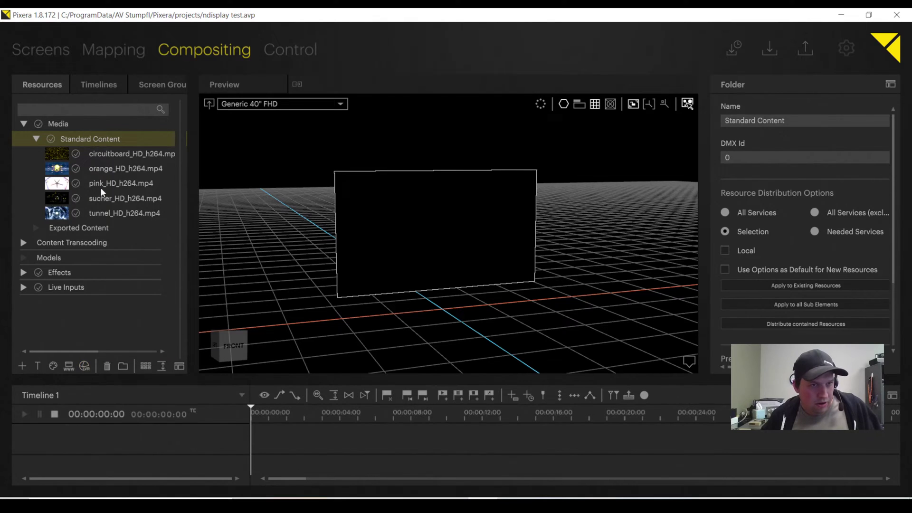
# Step: Add the Unreal project Pool_427_2 from the Desktop folder Pool_427_2_Q_1.10 to the Standard Content media
pyautogui.click(84, 366)
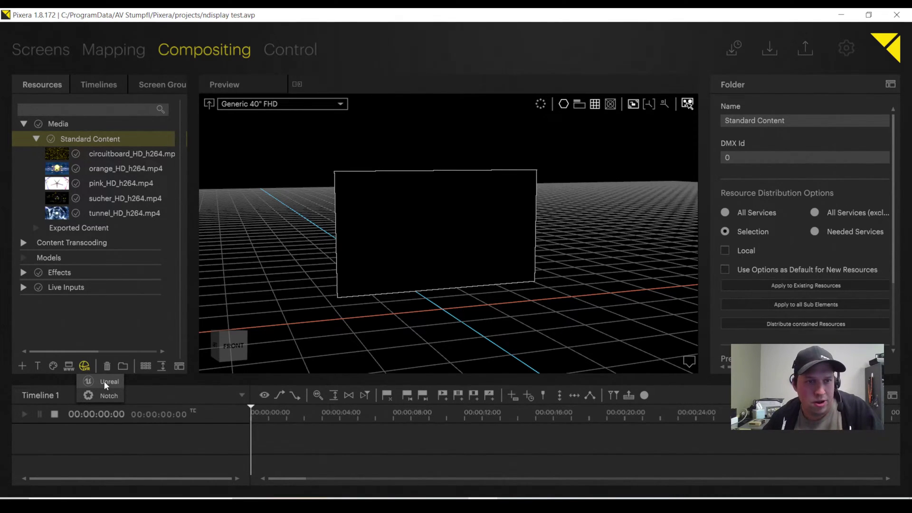
pyautogui.click(104, 381)
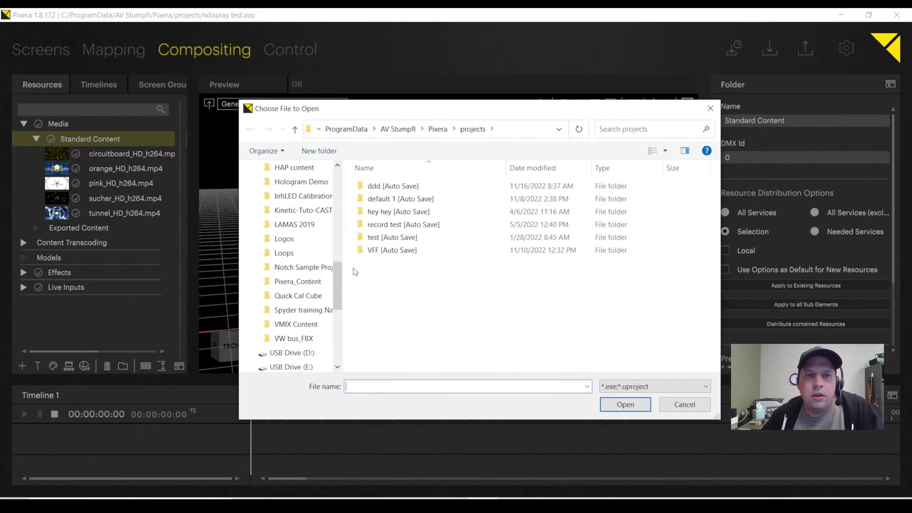
pyautogui.scroll(5, 290, 200)
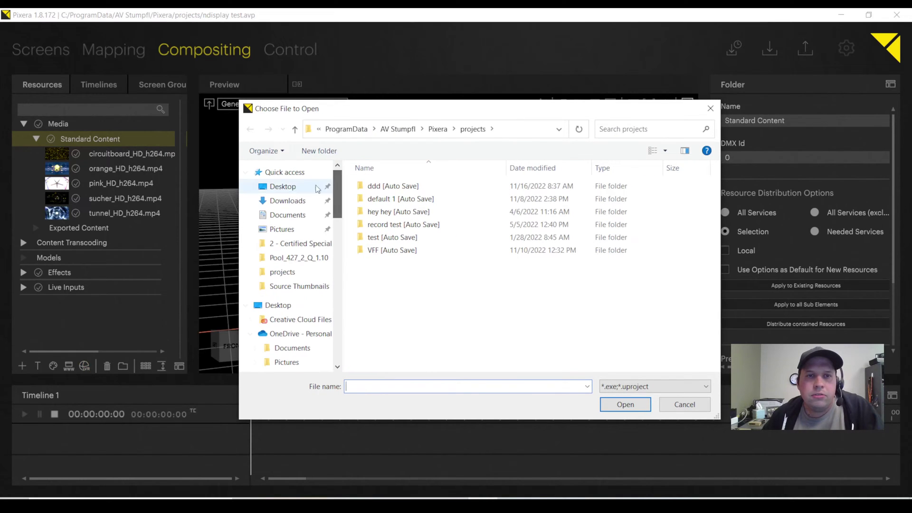
pyautogui.click(284, 187)
pyautogui.scroll(-1, 470, 228)
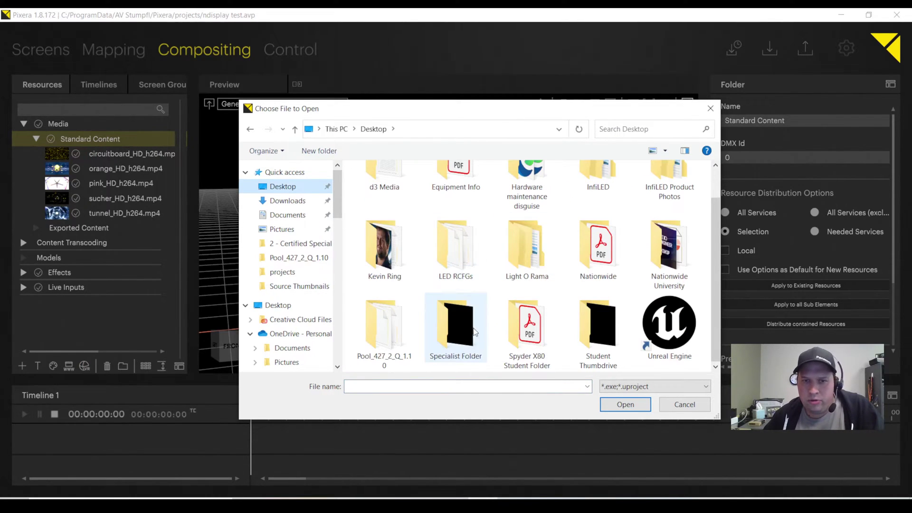
pyautogui.doubleClick(396, 324)
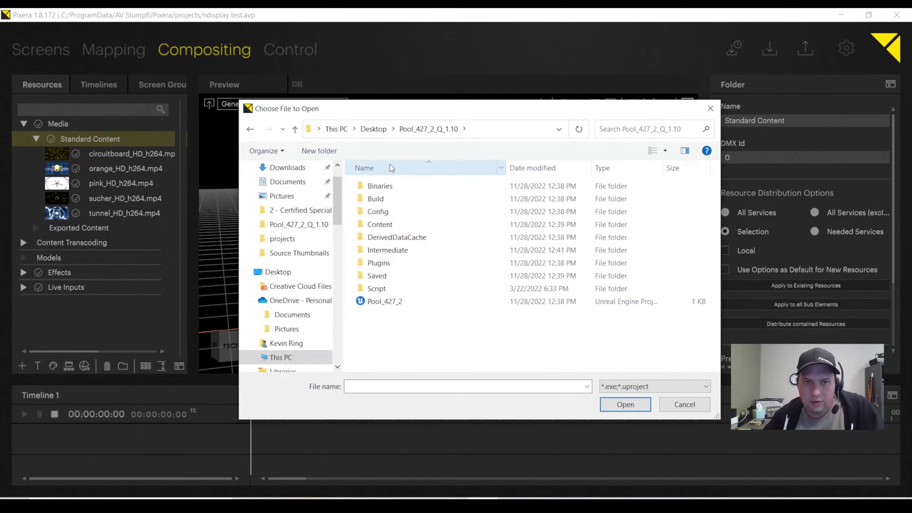
pyautogui.click(386, 304)
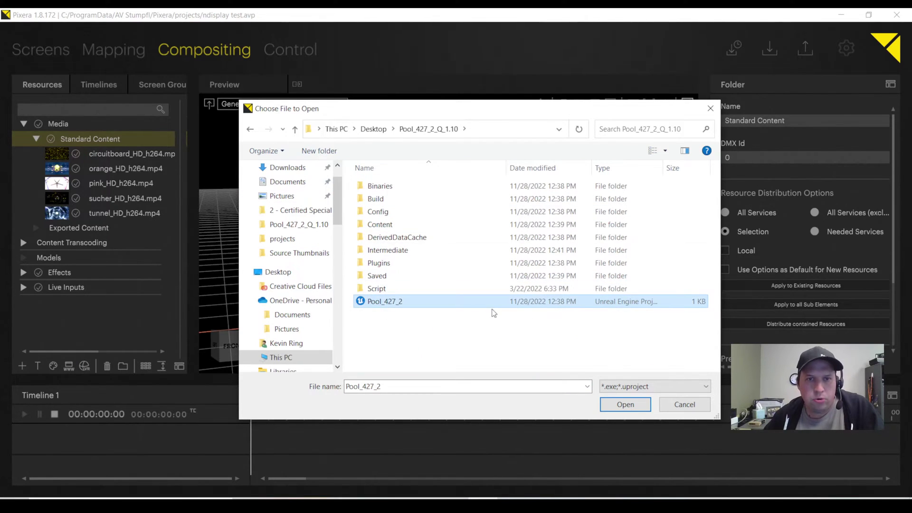
pyautogui.moveTo(389, 112); pyautogui.dragTo(316, 92)
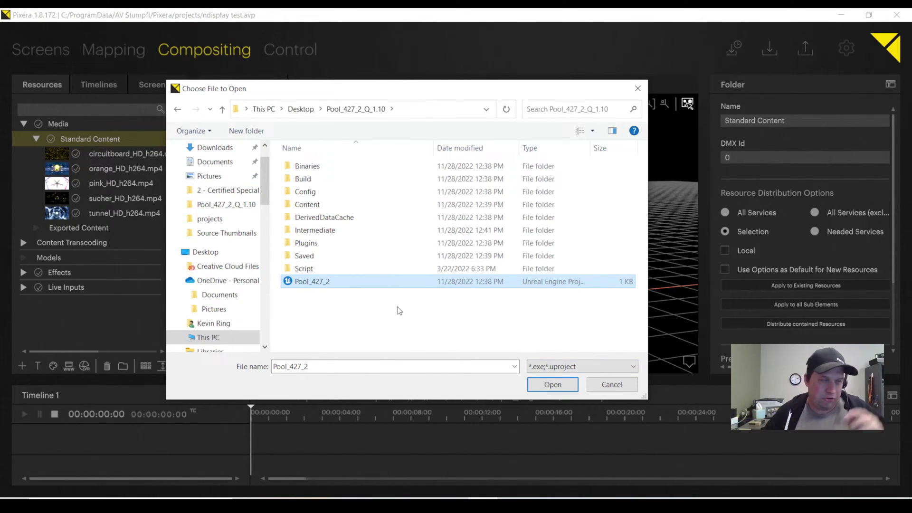
pyautogui.click(553, 385)
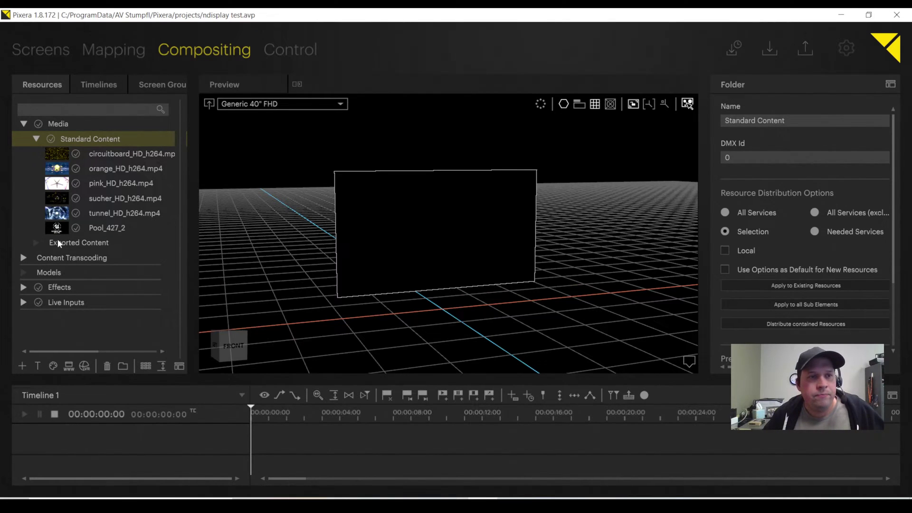
# Step: Place the Pool_427_2 Unreal resource on the Generic 40" FHD screen as a compositing layer in Timeline 1
pyautogui.click(56, 232)
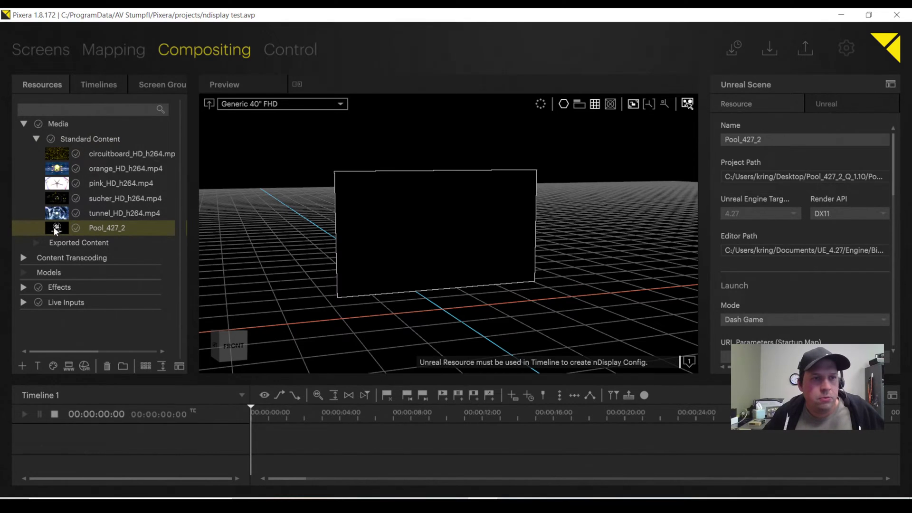
pyautogui.moveTo(56, 231); pyautogui.dragTo(422, 232)
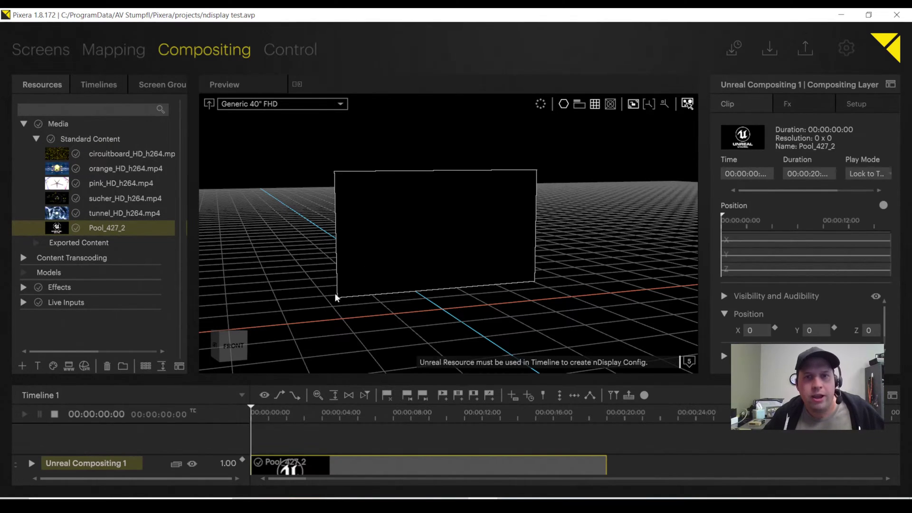
# Step: Examine the Pool_427_2 resource's launch options, nDisplay configuration and editor path
pyautogui.click(64, 229)
pyautogui.scroll(-5, 839, 282)
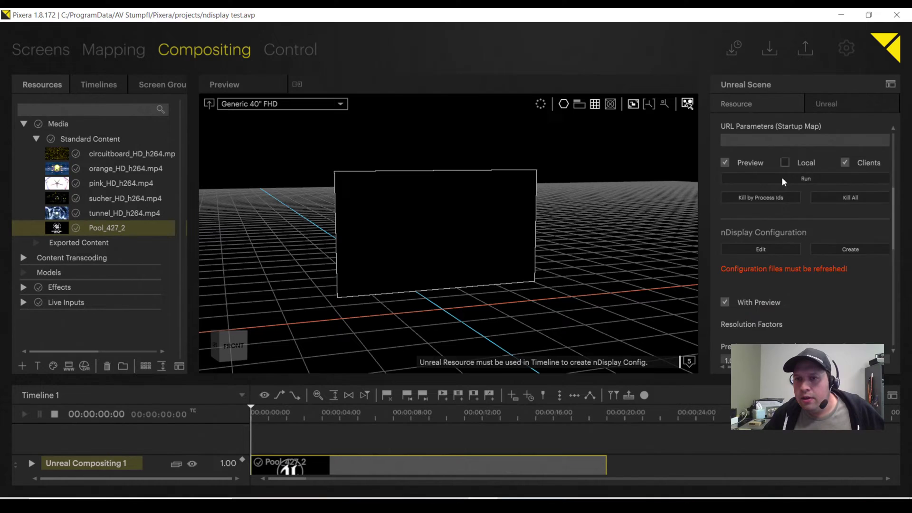
pyautogui.scroll(-5, 803, 190)
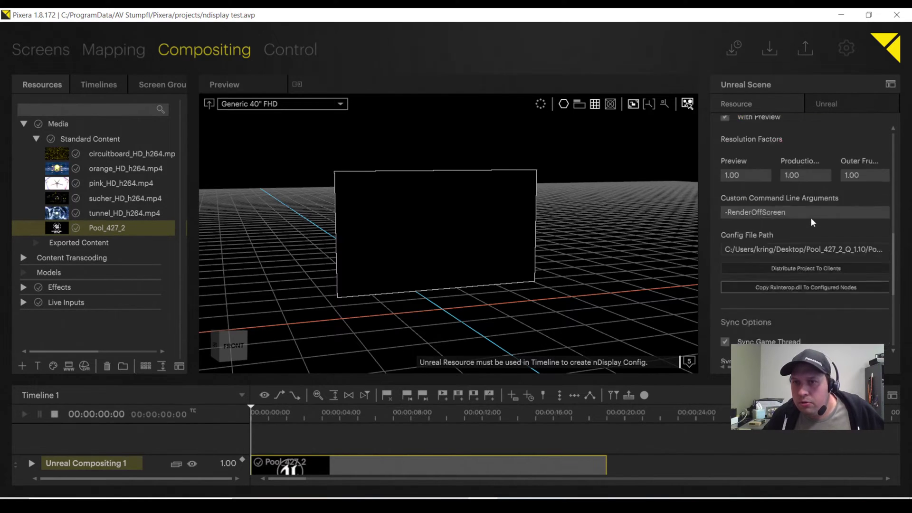
pyautogui.scroll(5, 821, 199)
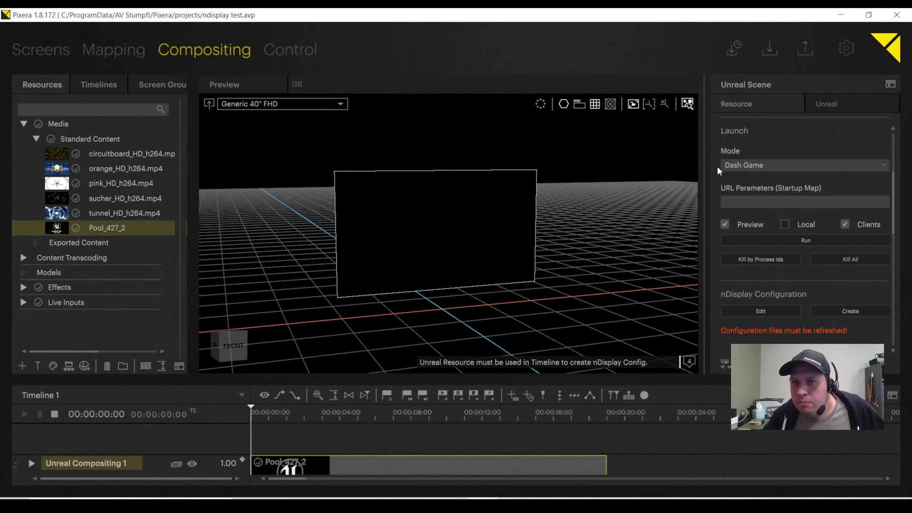
pyautogui.scroll(3, 736, 173)
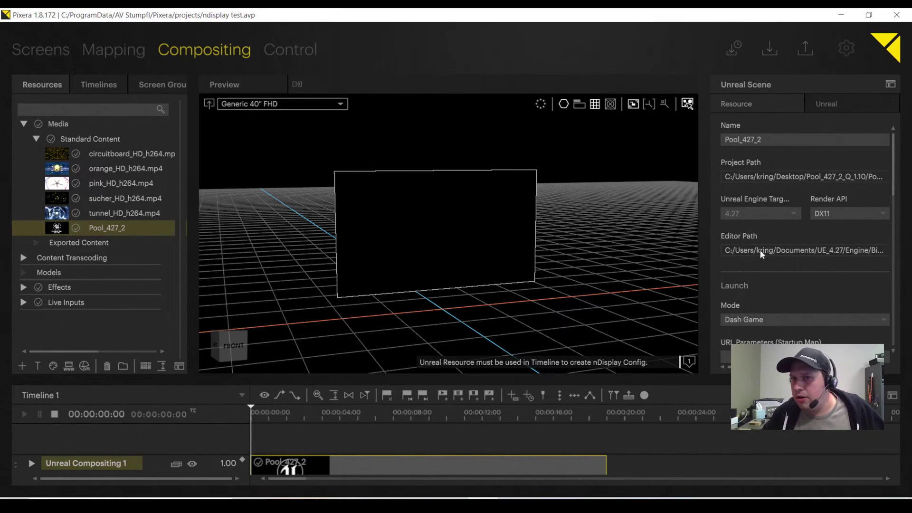
# Step: Open the file chooser for the default Unreal editor path in the Initial Values settings
pyautogui.click(847, 50)
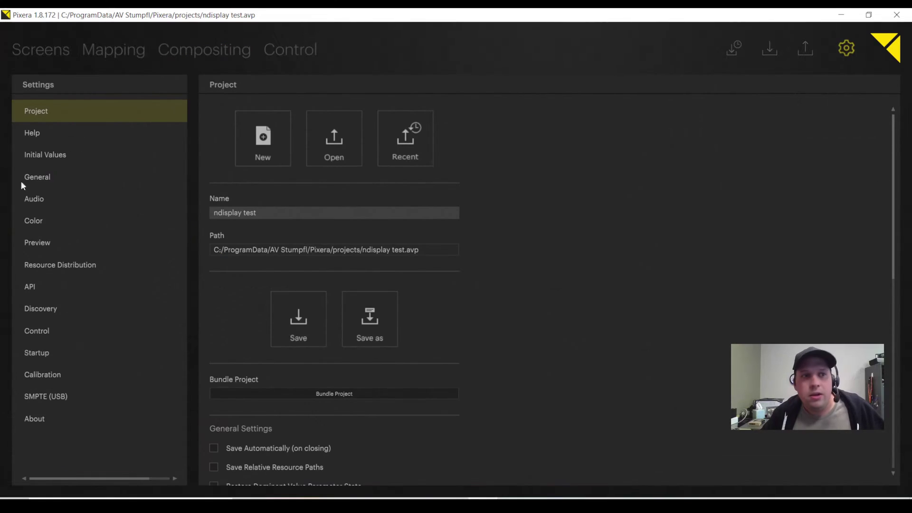
pyautogui.click(41, 155)
pyautogui.scroll(-8, 351, 285)
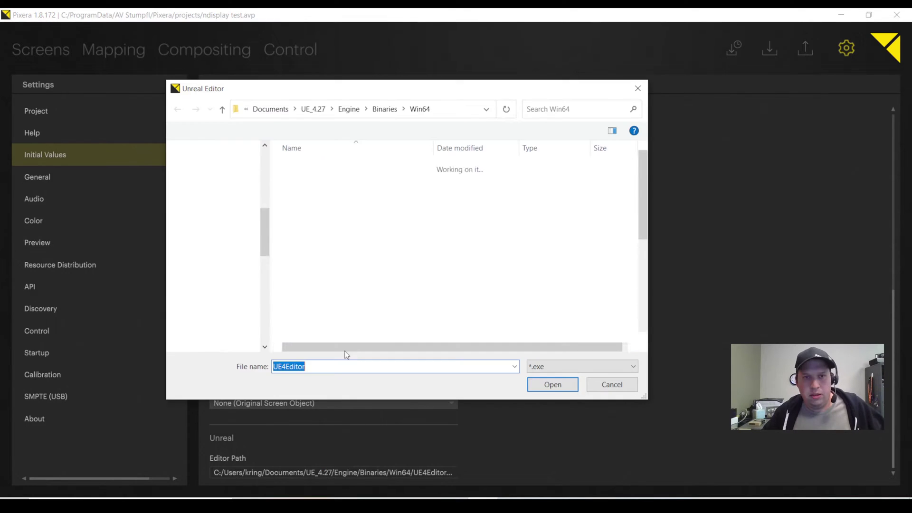
# Step: Locate the UE4Editor application in Documents/UE_4.27/Engine/Binaries/Win64, and cancel the file chooser
pyautogui.click(288, 109)
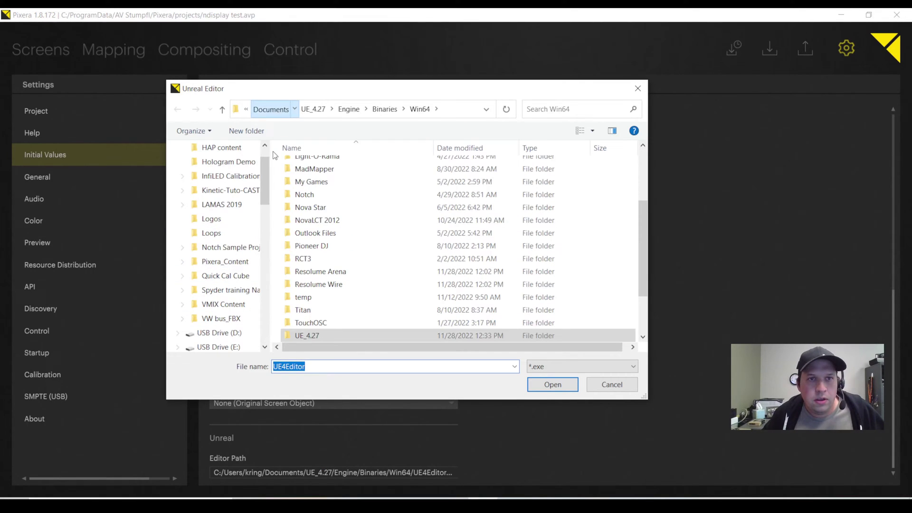
pyautogui.scroll(-1, 371, 323)
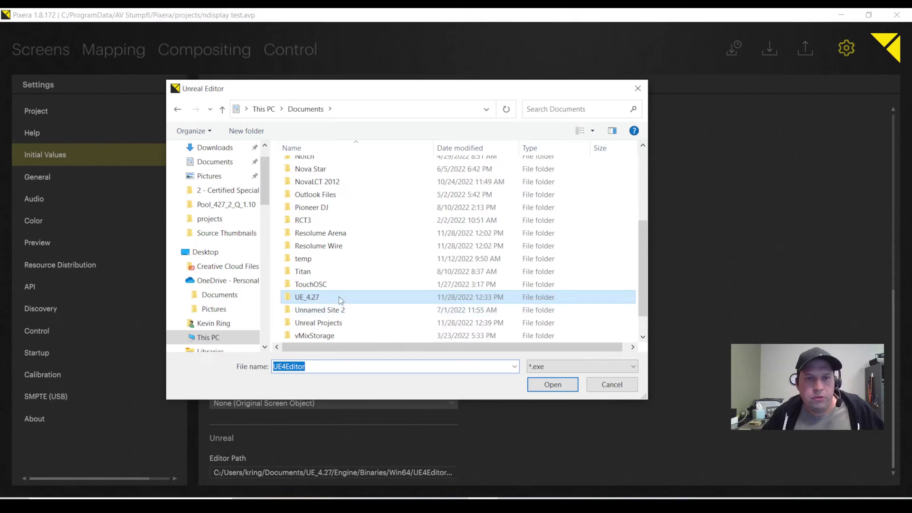
pyautogui.click(306, 298)
pyautogui.doubleClick(307, 298)
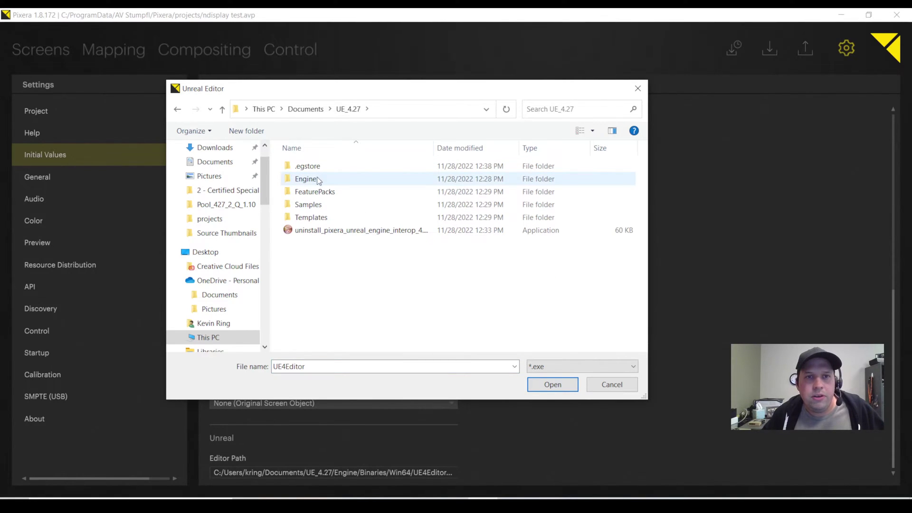
pyautogui.doubleClick(316, 179)
pyautogui.doubleClick(307, 166)
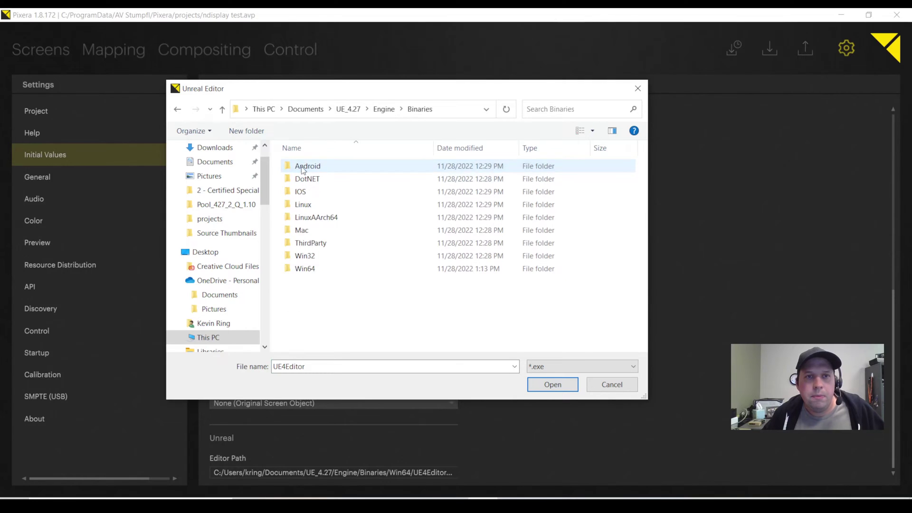
pyautogui.doubleClick(304, 269)
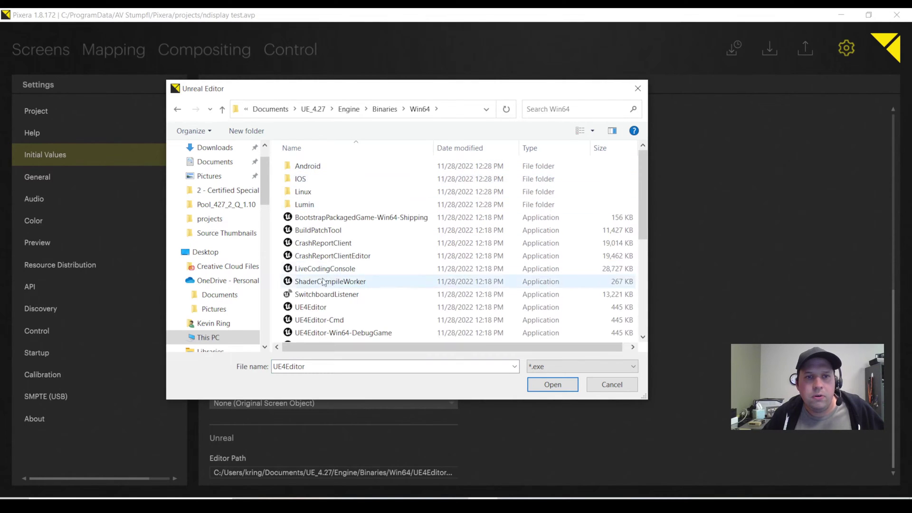
pyautogui.click(314, 307)
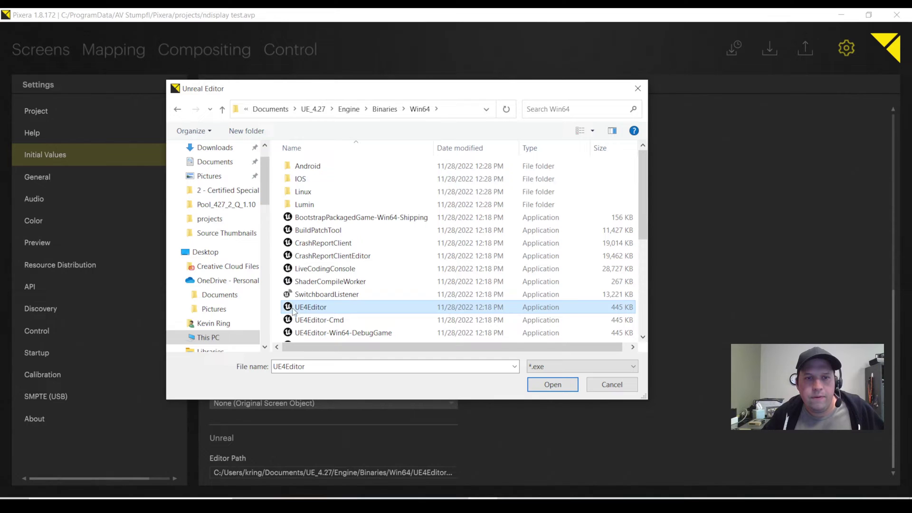
pyautogui.click(611, 385)
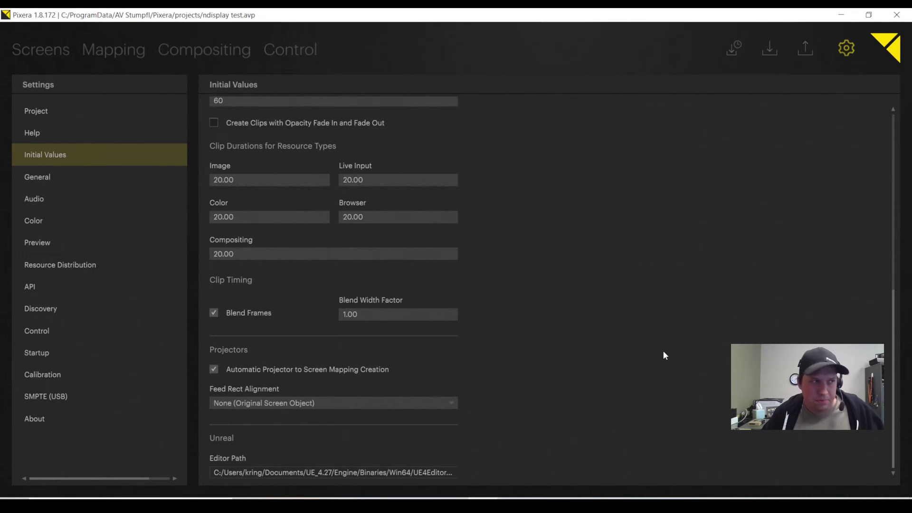
# Step: Return to Compositing and create the nDisplay configuration for the Pool_427_2 resource
pyautogui.click(243, 59)
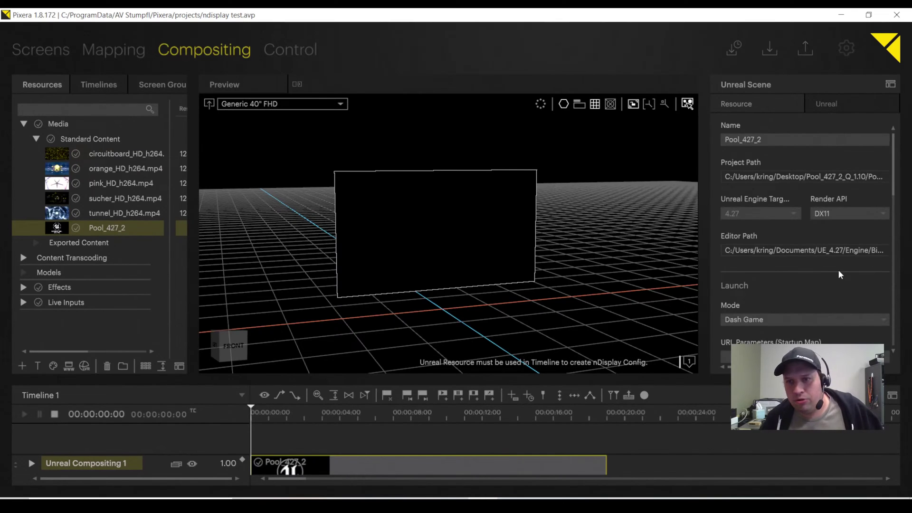
pyautogui.scroll(-6, 838, 270)
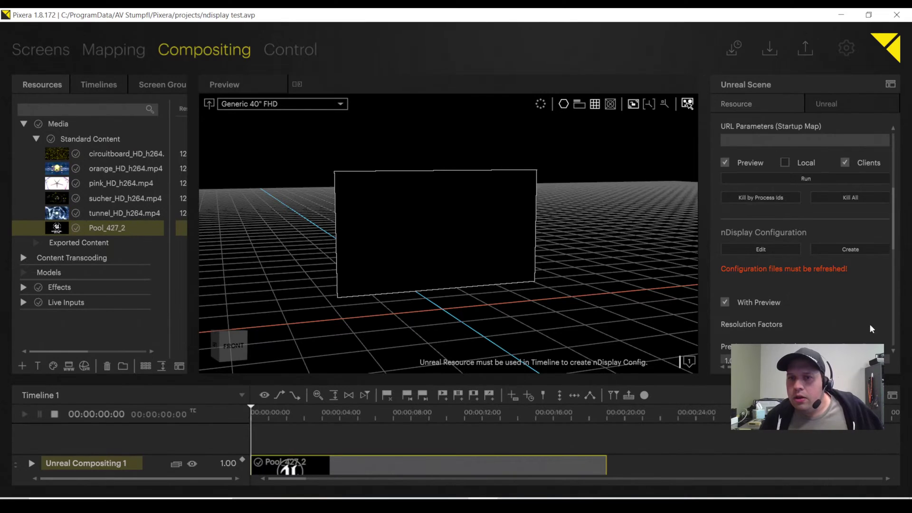
pyautogui.scroll(-2, 811, 283)
pyautogui.scroll(1, 782, 261)
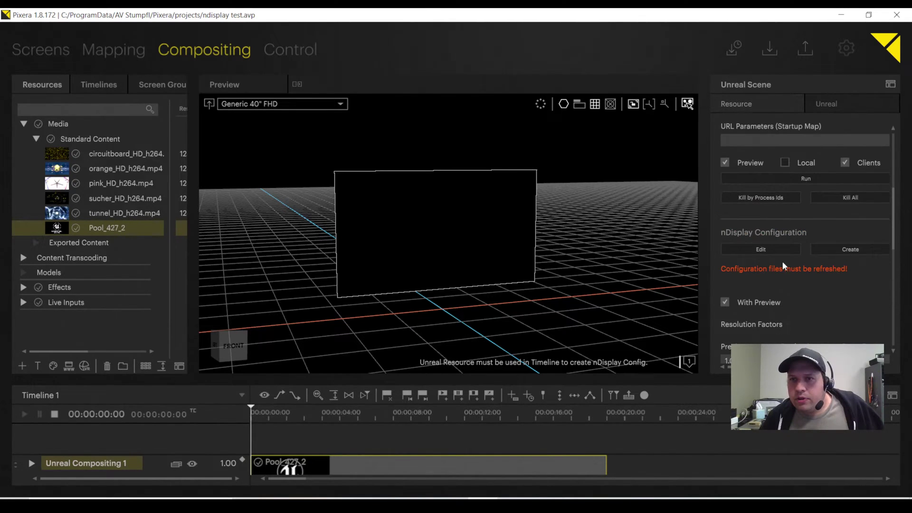
pyautogui.moveTo(704, 226); pyautogui.dragTo(651, 226)
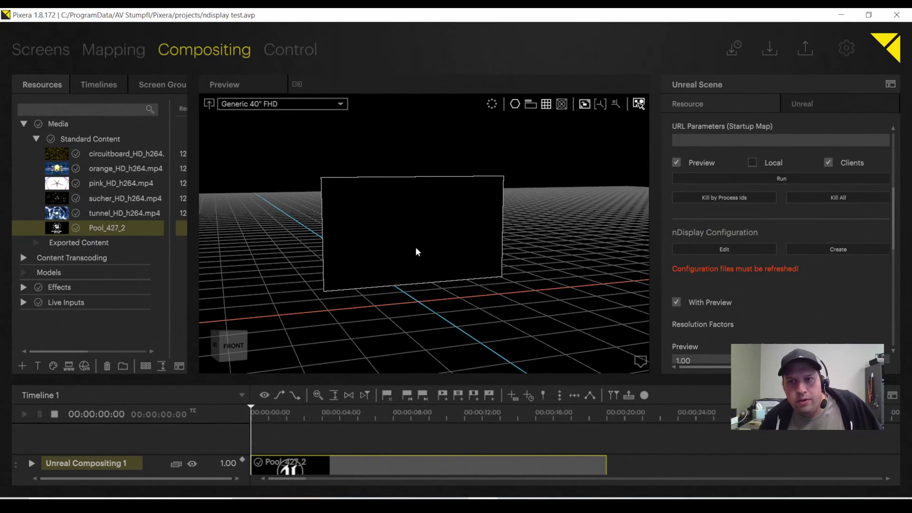
pyautogui.click(833, 250)
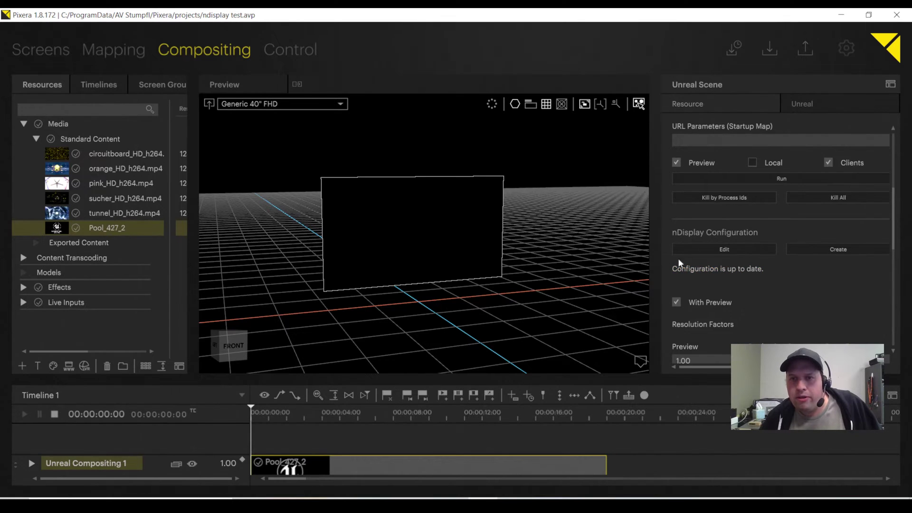
pyautogui.moveTo(653, 282); pyautogui.dragTo(690, 282)
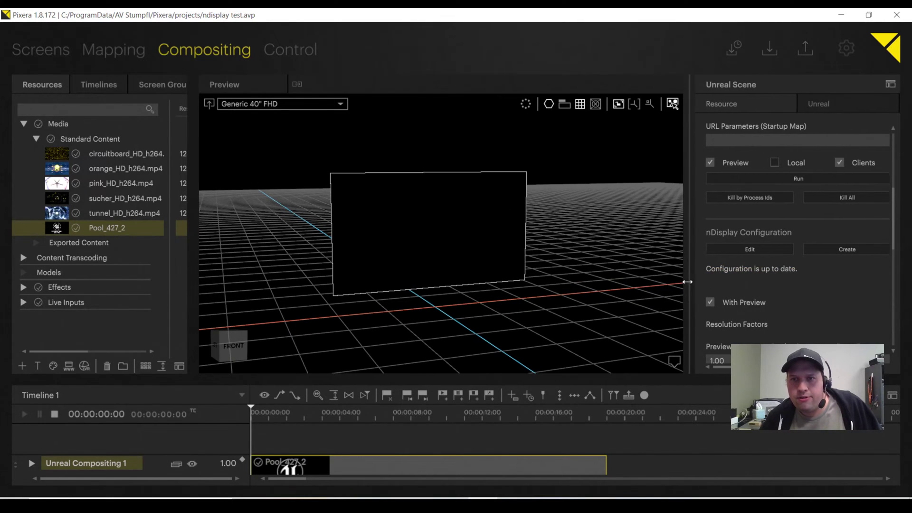
# Step: Run the Pool_427_2 Unreal project in Dash Game mode and play Timeline 1 to view its render on the screen
pyautogui.click(796, 180)
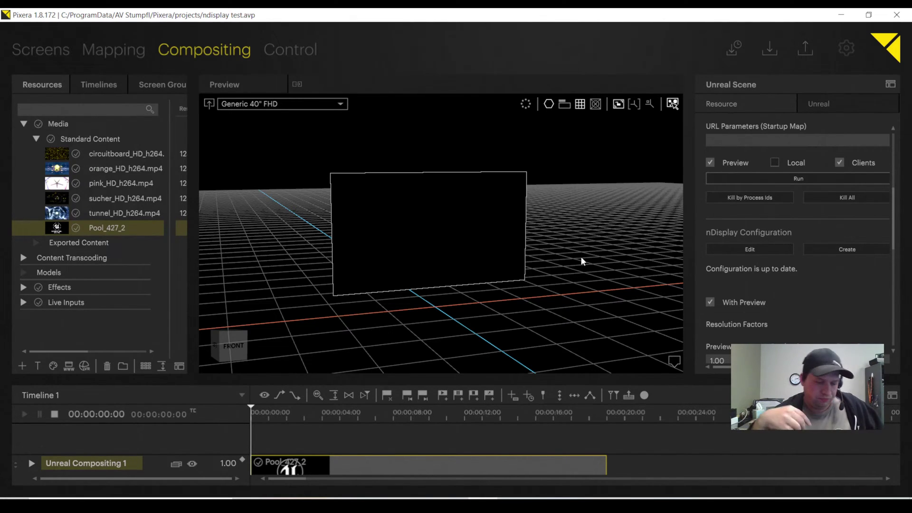
pyautogui.press('space')
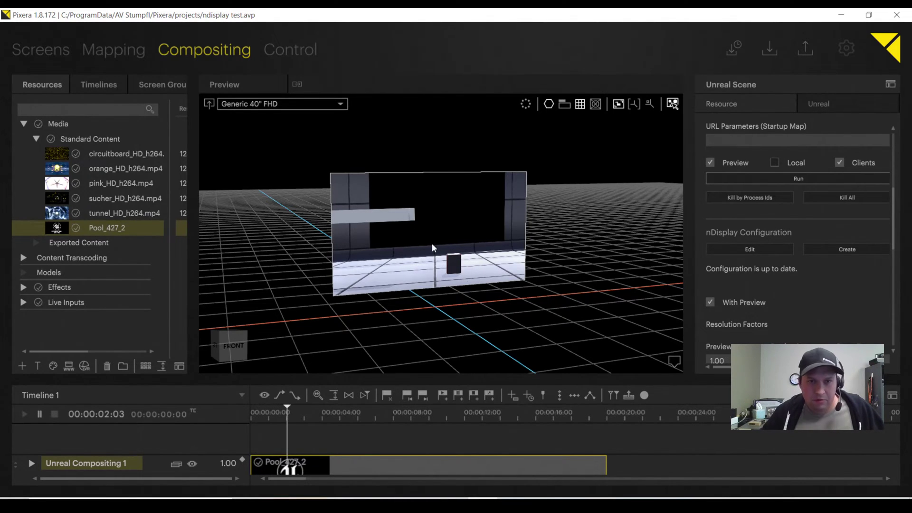
pyautogui.press('space')
pyautogui.press('space')
pyautogui.moveTo(441, 249); pyautogui.dragTo(513, 251, button='middle')
pyautogui.scroll(4, 407, 267)
pyautogui.moveTo(513, 249); pyautogui.dragTo(407, 261)
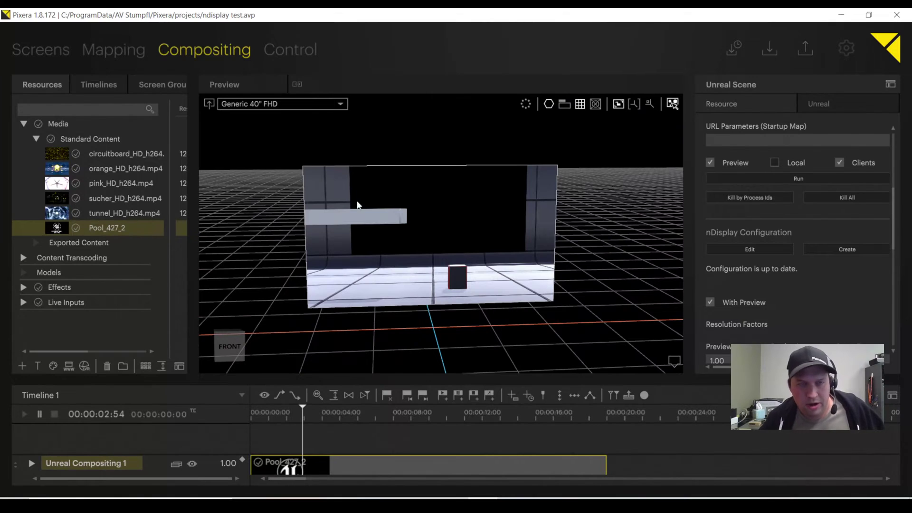
# Step: Switch the compositing preview from the screen view to the 3D view of the Unreal scene
pyautogui.click(211, 109)
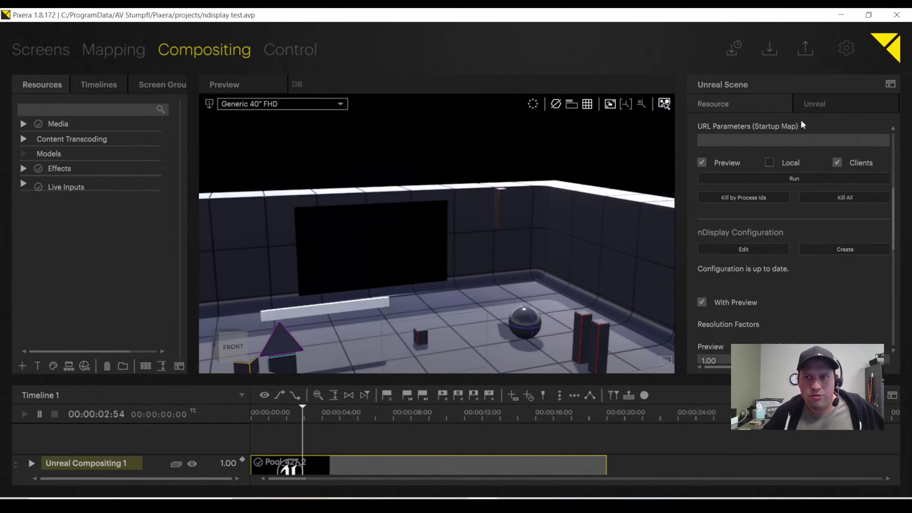
pyautogui.click(778, 105)
pyautogui.click(718, 101)
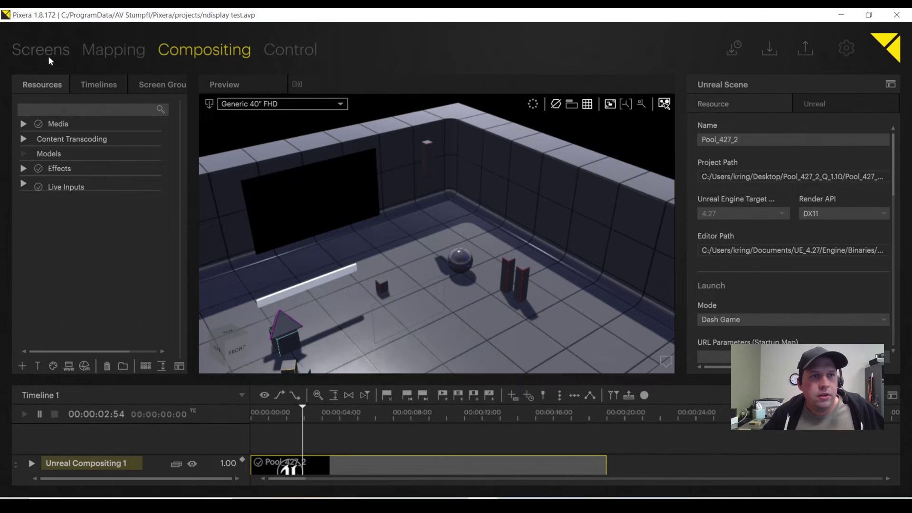
# Step: Reselect Pool_427_2 under Media > Standard Content and examine its sync and color space options
pyautogui.click(22, 124)
pyautogui.click(21, 124)
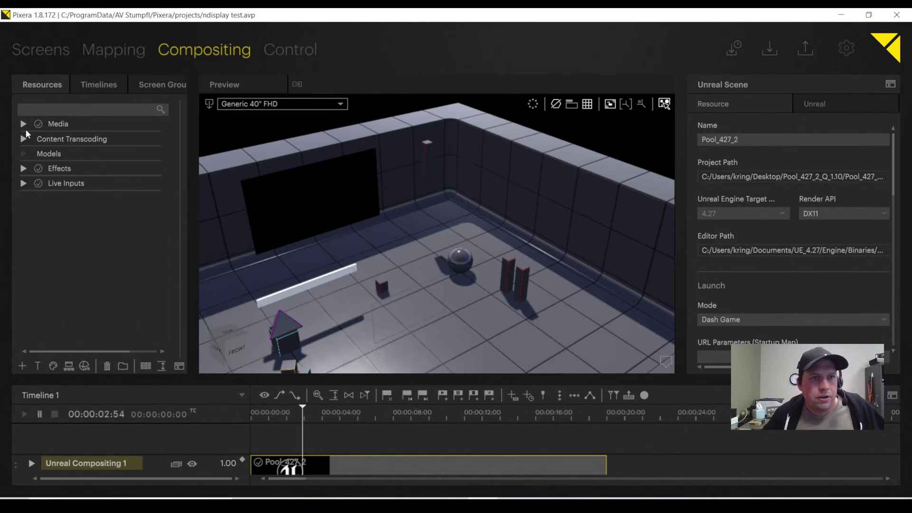
pyautogui.click(24, 124)
pyautogui.click(35, 141)
pyautogui.click(35, 140)
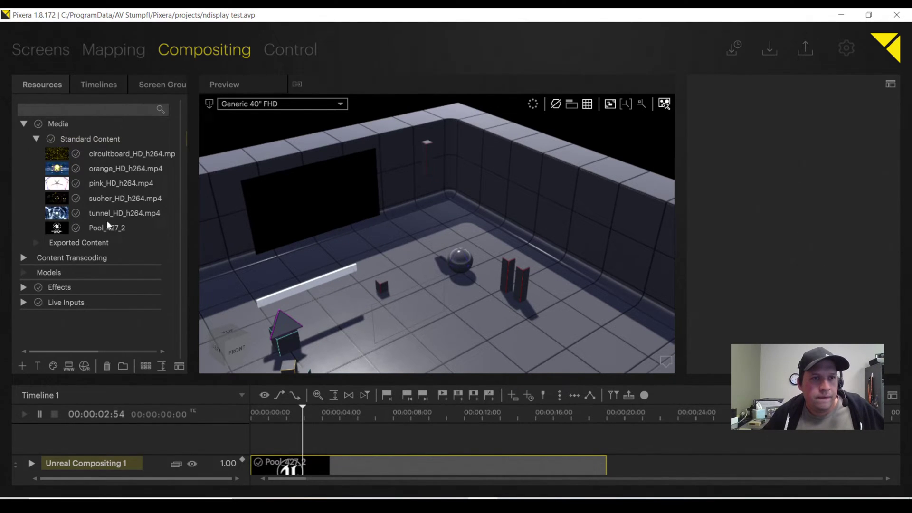
pyautogui.click(108, 226)
pyautogui.scroll(-15, 775, 244)
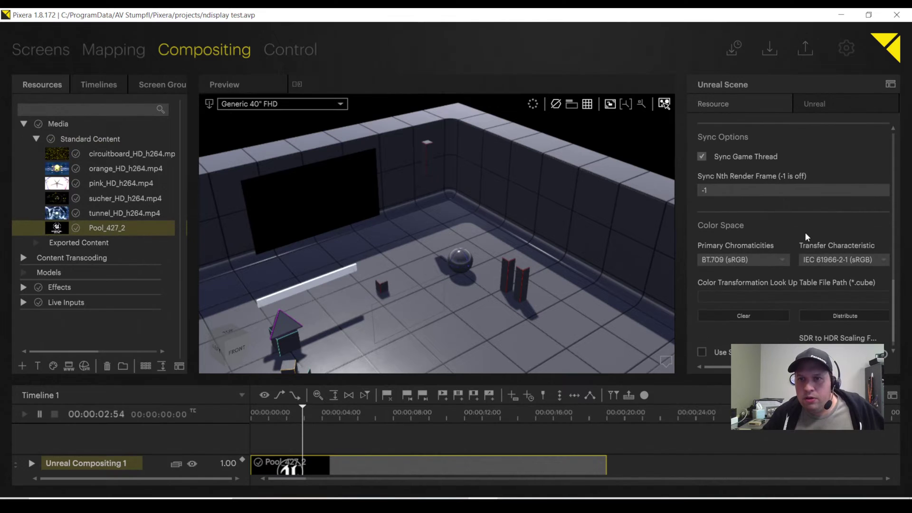
# Step: In Screens, move the Generic 40" FHD display to about X 0.66 m and place a duplicate at about X 5.23 m, Y 1.77 m
pyautogui.click(25, 54)
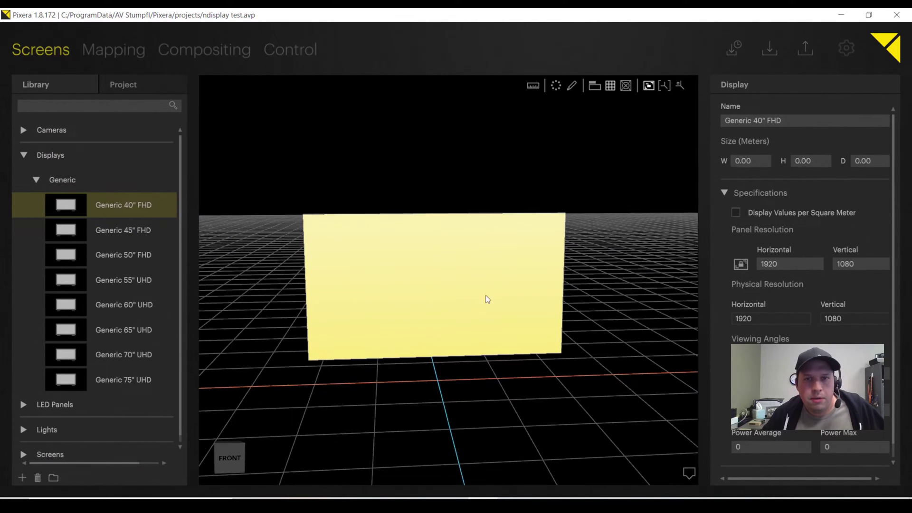
pyautogui.moveTo(383, 335); pyautogui.dragTo(362, 333, button='middle')
pyautogui.scroll(-2, 372, 325)
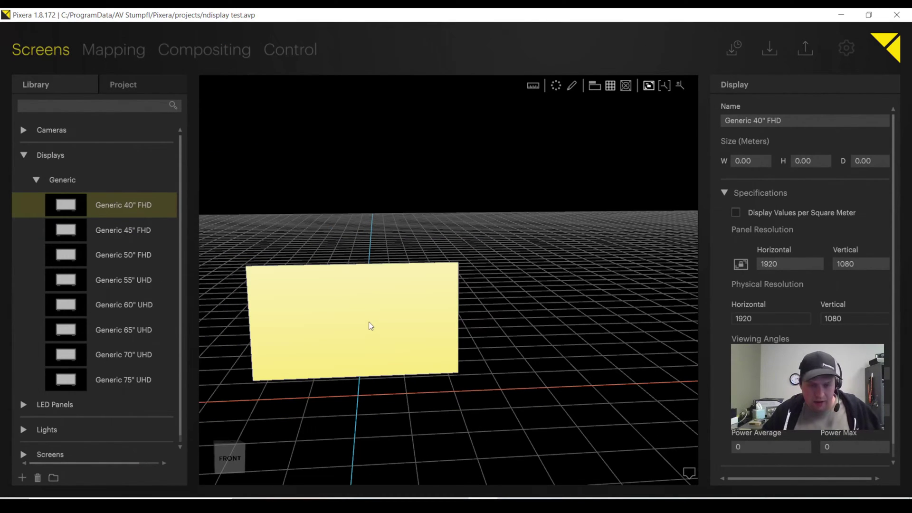
pyautogui.moveTo(361, 321); pyautogui.dragTo(389, 309)
pyautogui.click(366, 218)
pyautogui.click(372, 337)
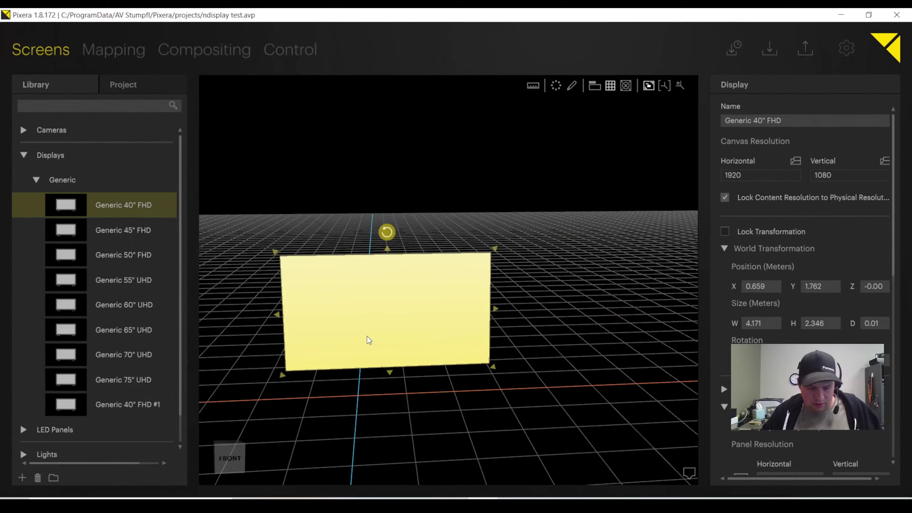
pyautogui.hotkey('ctrl', 'd')
pyautogui.moveTo(365, 338); pyautogui.dragTo(592, 321)
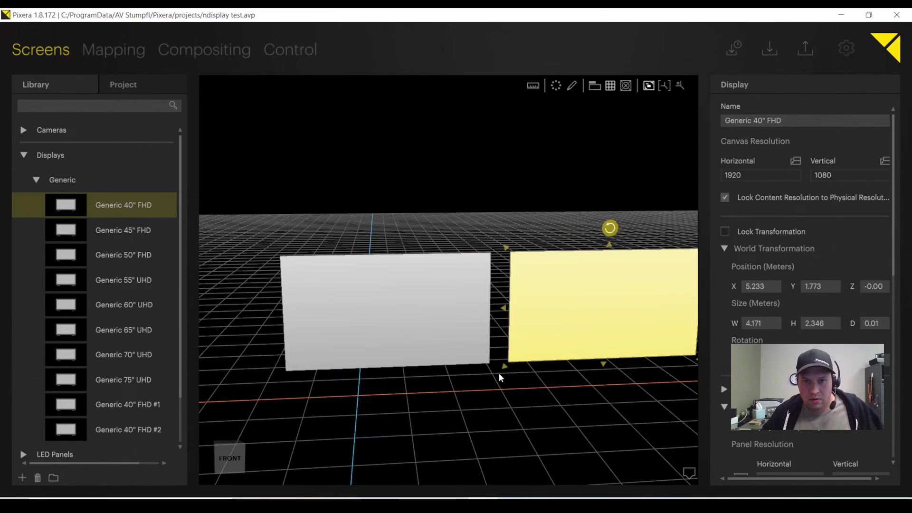
# Step: Rotate the duplicated display about its vertical axis so it angles inward beside the original display
pyautogui.moveTo(499, 377); pyautogui.dragTo(401, 223)
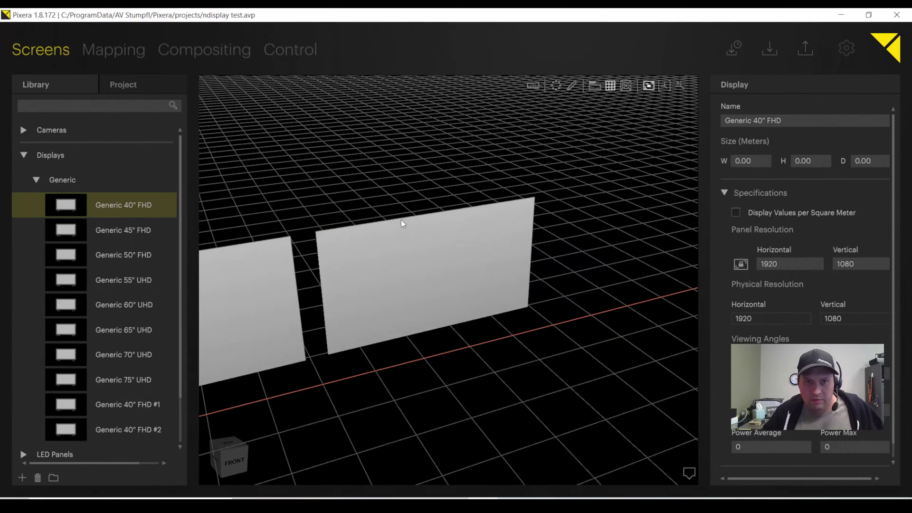
pyautogui.click(400, 219)
pyautogui.moveTo(471, 271); pyautogui.dragTo(307, 395, button='right')
pyautogui.moveTo(435, 214)
pyautogui.mouseDown()
pyautogui.moveTo(446, 245)
pyautogui.moveTo(449, 237)
pyautogui.moveTo(516, 303)
pyautogui.moveTo(482, 301)
pyautogui.moveTo(498, 277)
pyautogui.moveTo(357, 299)
pyautogui.moveTo(452, 216)
pyautogui.mouseUp()
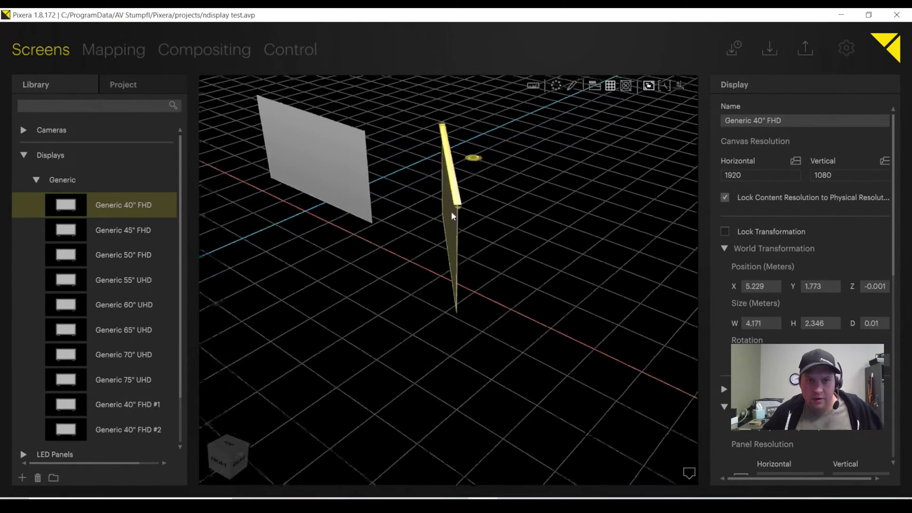
pyautogui.moveTo(452, 213); pyautogui.dragTo(457, 205, button='right')
pyautogui.moveTo(469, 266); pyautogui.dragTo(380, 268)
pyautogui.click(287, 320)
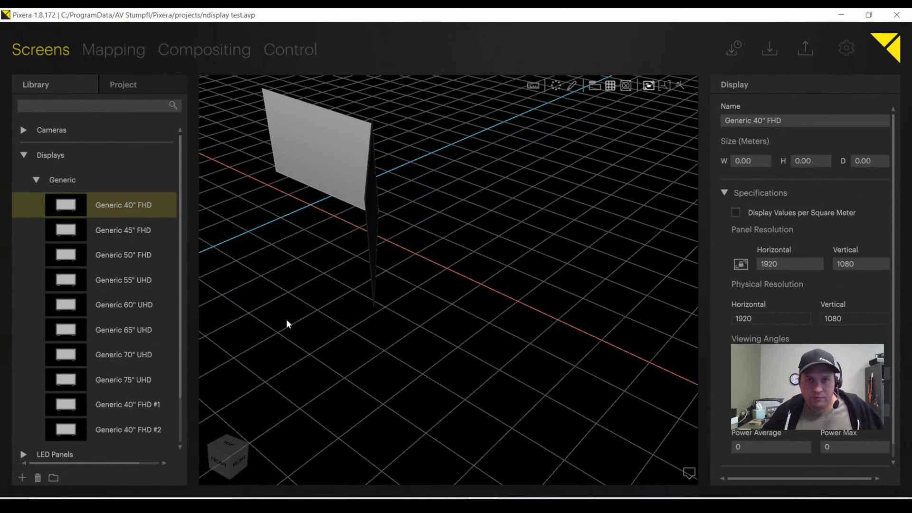
pyautogui.moveTo(286, 319); pyautogui.dragTo(456, 153)
pyautogui.click(456, 153)
pyautogui.click(510, 195)
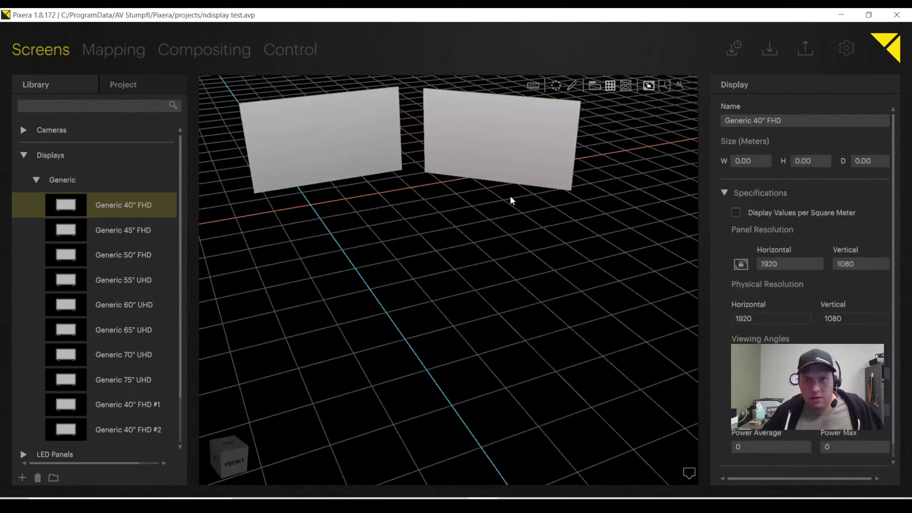
# Step: Enlarge the angled duplicate display from its upper outer corner so it is bigger than the original
pyautogui.click(518, 172)
pyautogui.moveTo(587, 98); pyautogui.dragTo(685, 92)
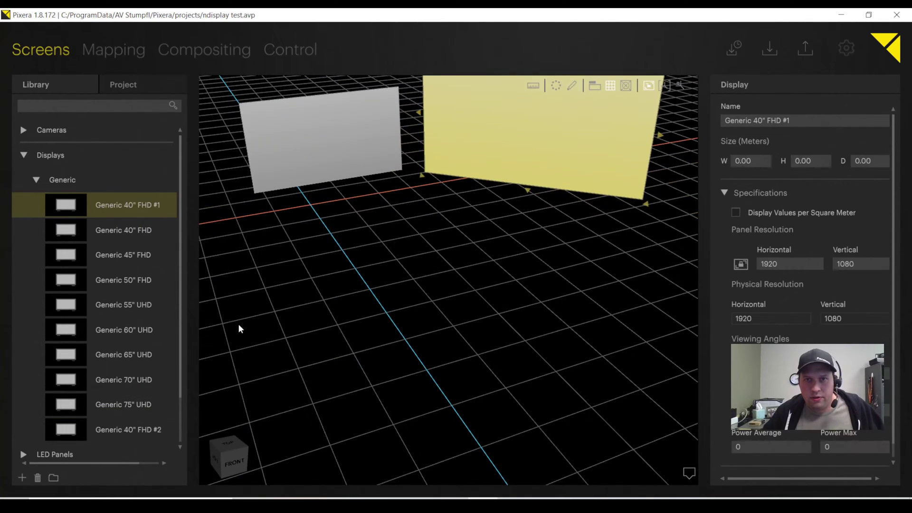
pyautogui.click(345, 311)
pyautogui.moveTo(344, 311); pyautogui.dragTo(386, 271)
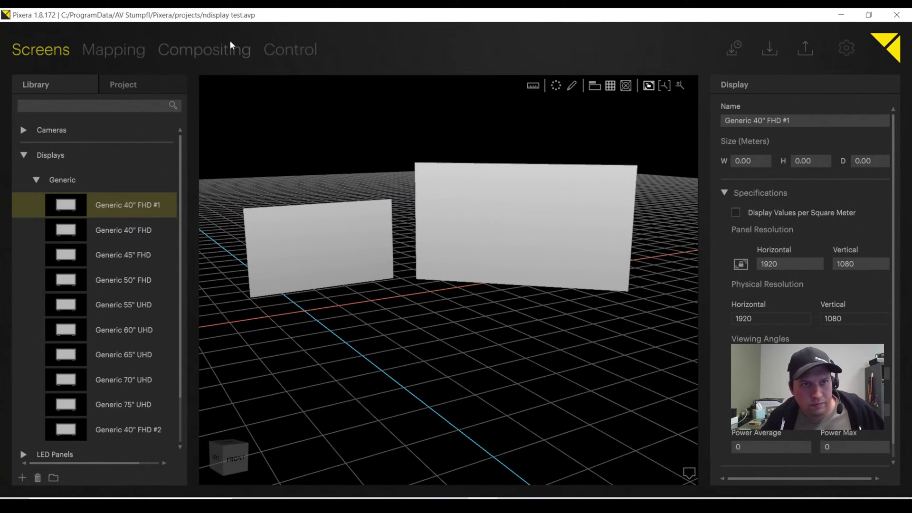
# Step: Return to Compositing, switch the preview back to the screens view, and reset the Timeline 1 playhead to 00:00:00:00
pyautogui.click(204, 51)
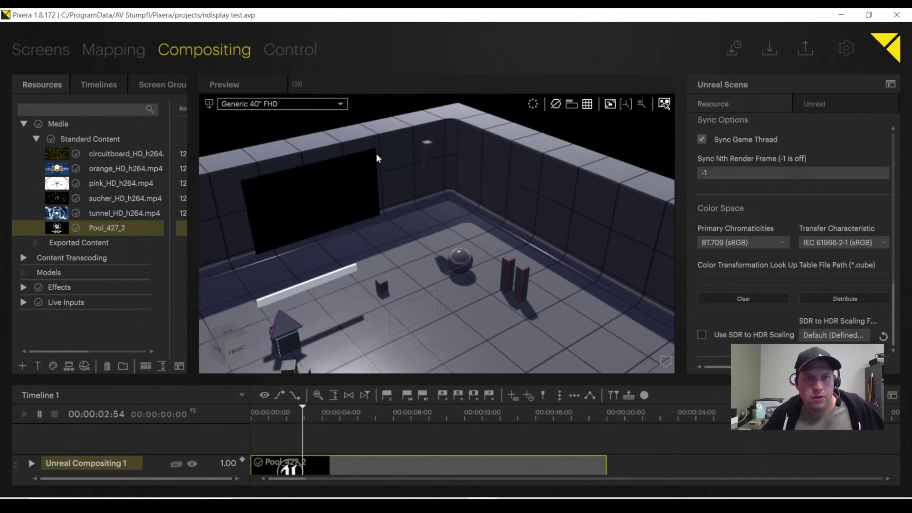
pyautogui.click(210, 102)
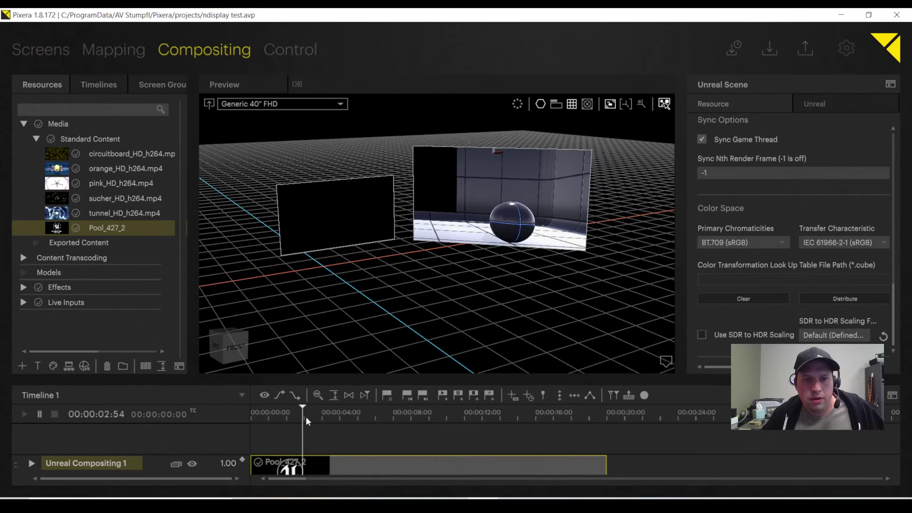
pyautogui.moveTo(304, 417); pyautogui.dragTo(251, 413)
pyautogui.moveTo(490, 221); pyautogui.dragTo(484, 253)
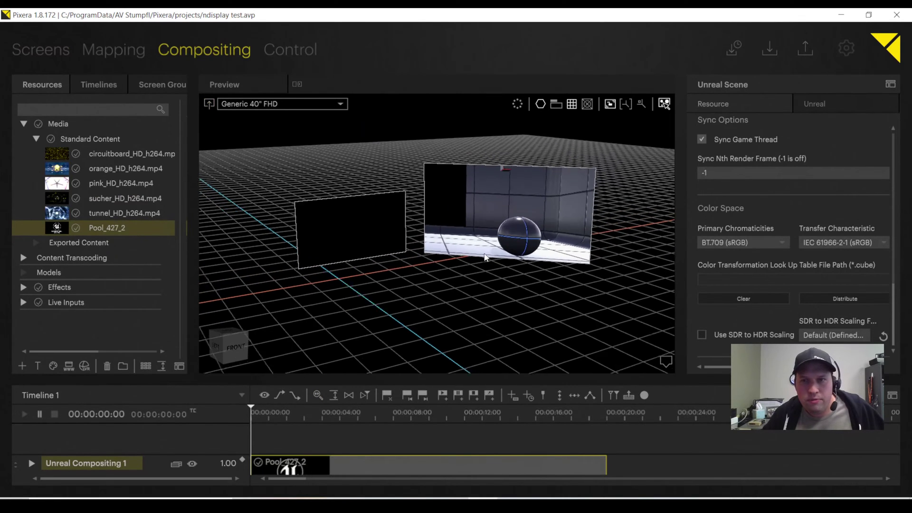
pyautogui.scroll(1, 484, 253)
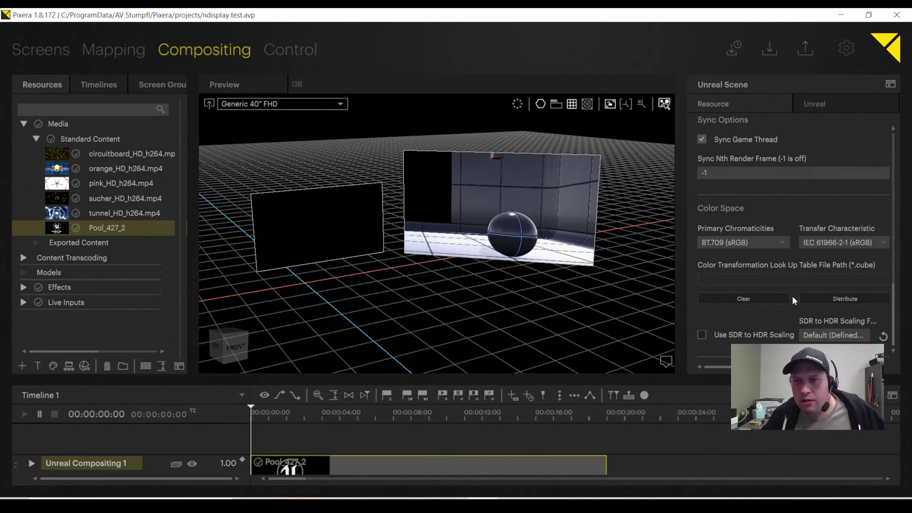
# Step: Kill all running Unreal instances of the Pool_427_2 resource
pyautogui.scroll(10, 793, 295)
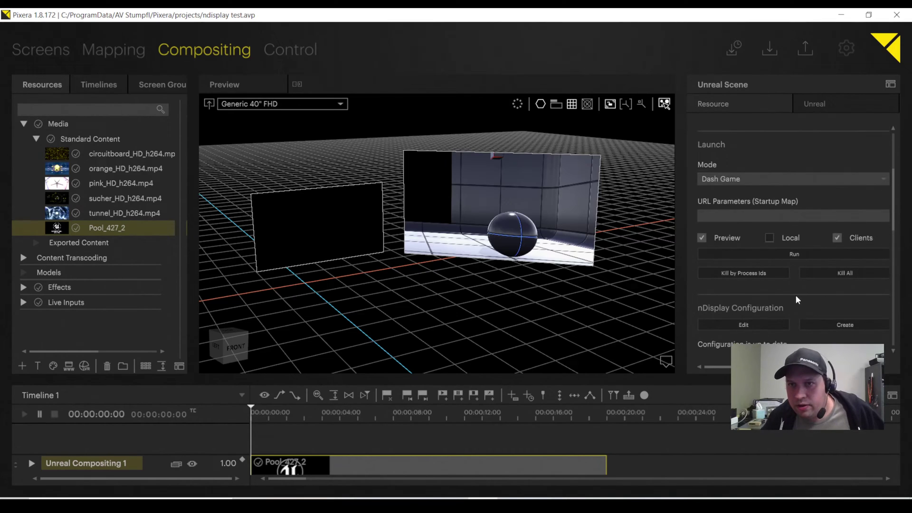
pyautogui.click(847, 272)
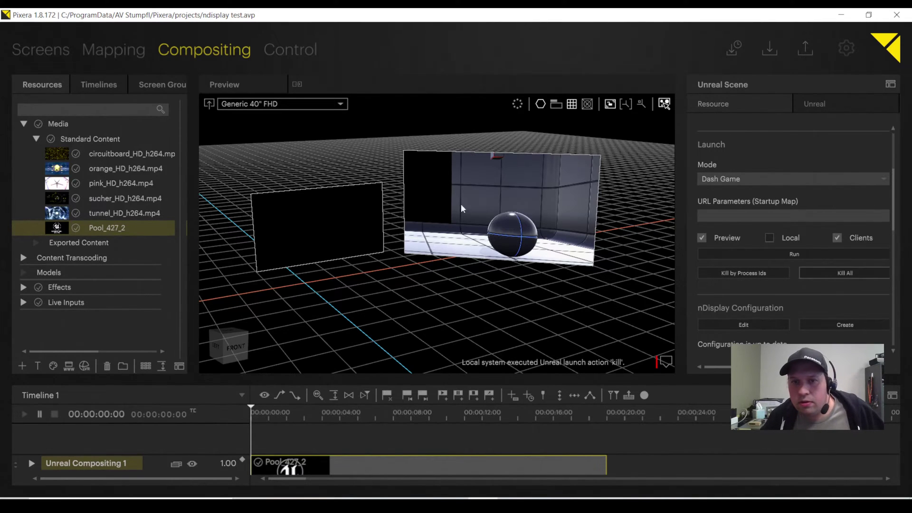
# Step: Set the screen presence of Unreal Compositing 1 to both Generic 40" FHD and Generic 40" FHD #1
pyautogui.moveTo(449, 380); pyautogui.dragTo(450, 312)
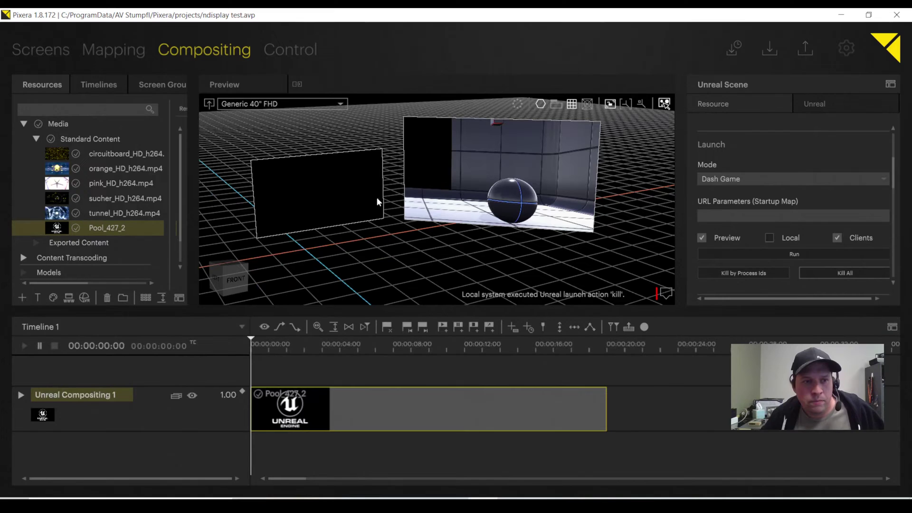
pyautogui.rightClick(70, 397)
pyautogui.moveTo(106, 389)
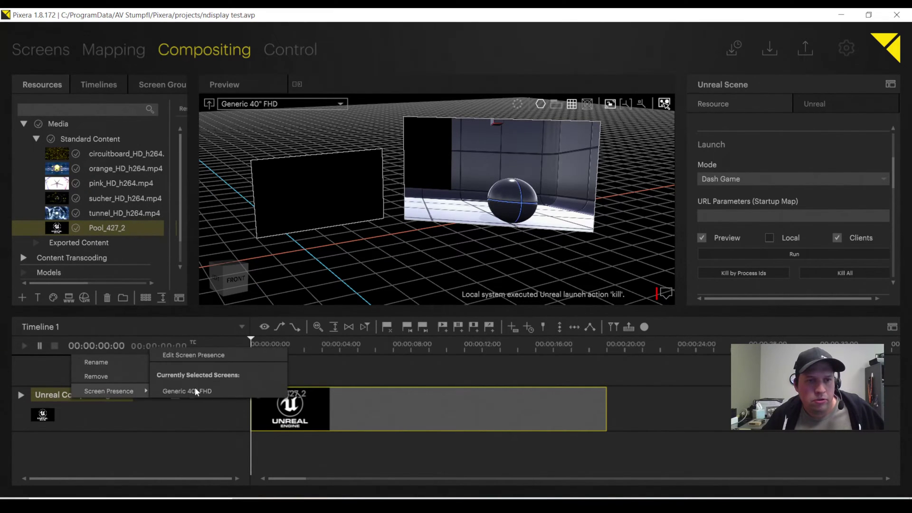
pyautogui.click(234, 351)
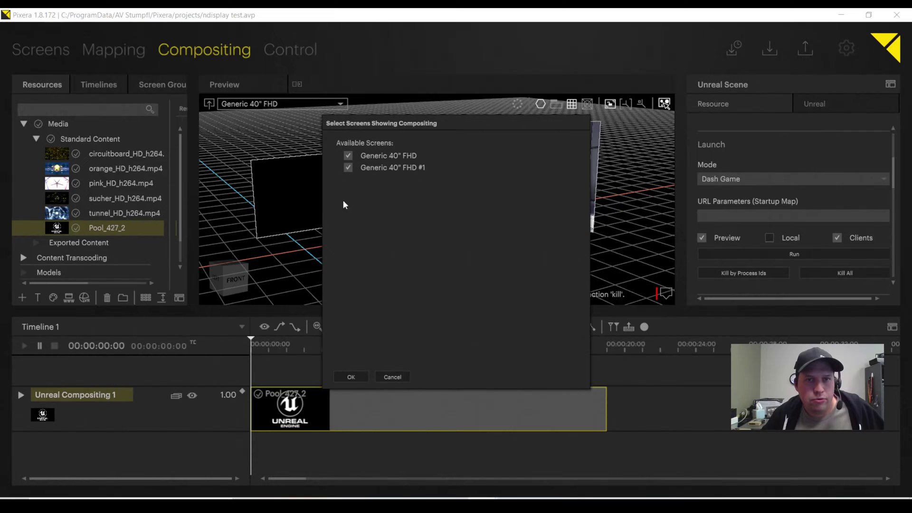
pyautogui.click(351, 380)
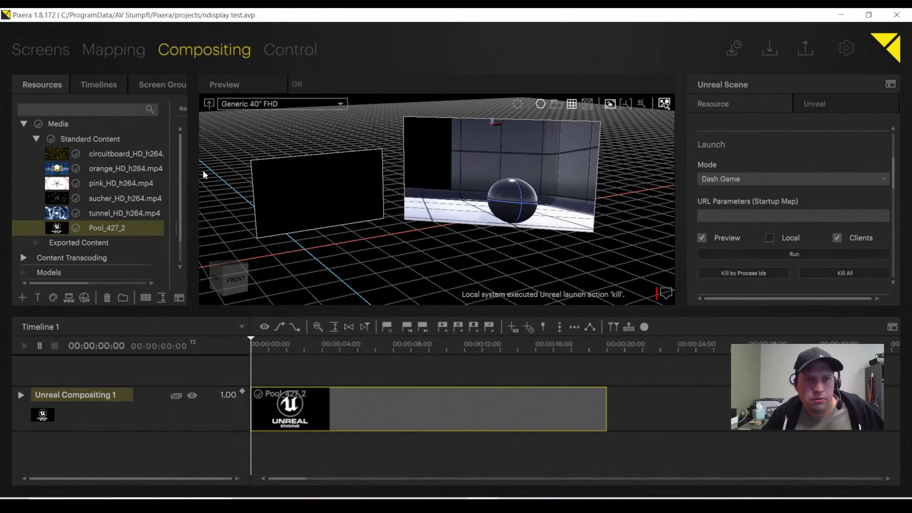
pyautogui.scroll(-2, 819, 240)
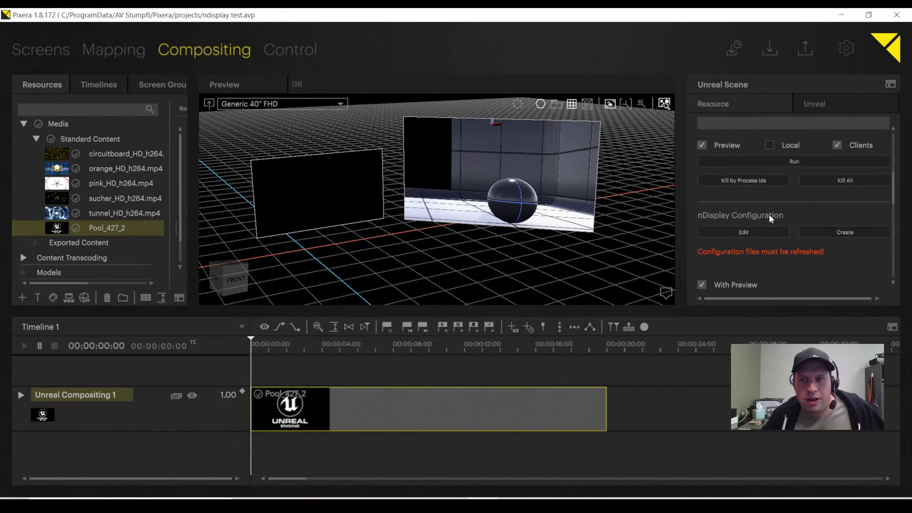
# Step: Create the updated nDisplay configuration for Pool_427_2 and run the Unreal project
pyautogui.click(851, 231)
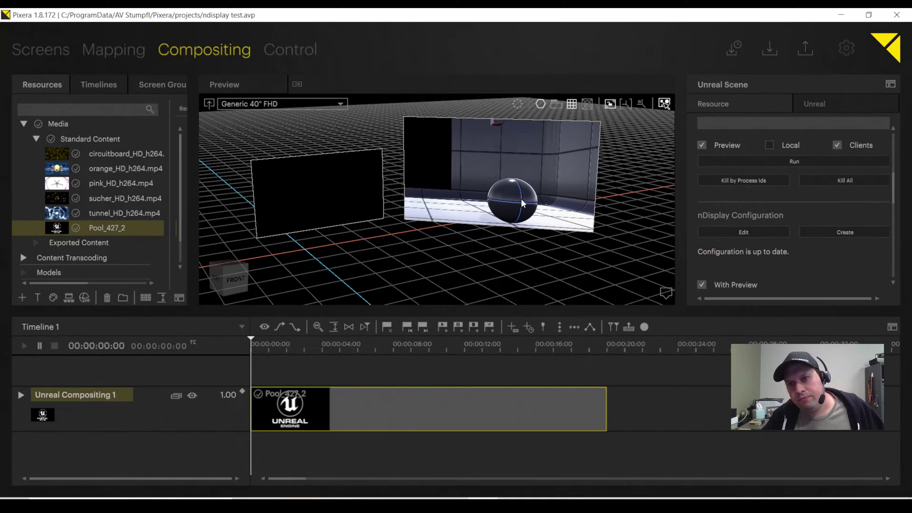
pyautogui.scroll(2, 781, 234)
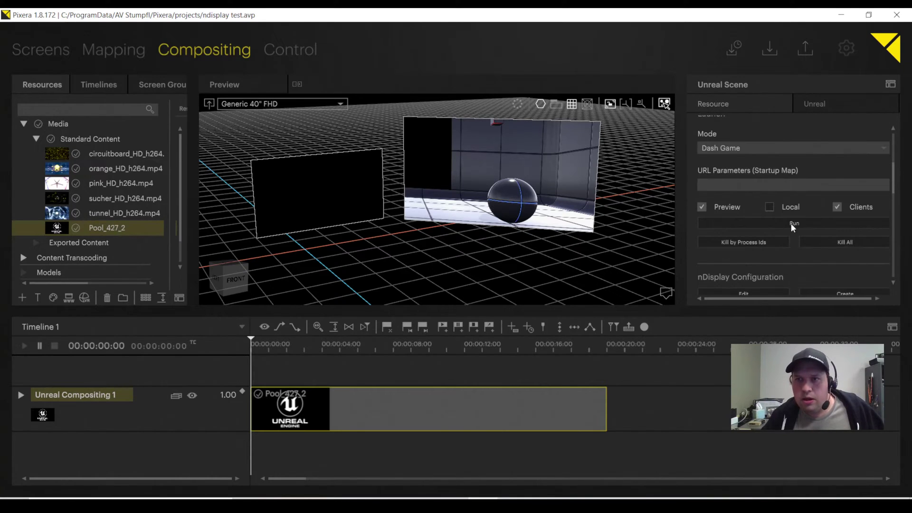
pyautogui.click(790, 223)
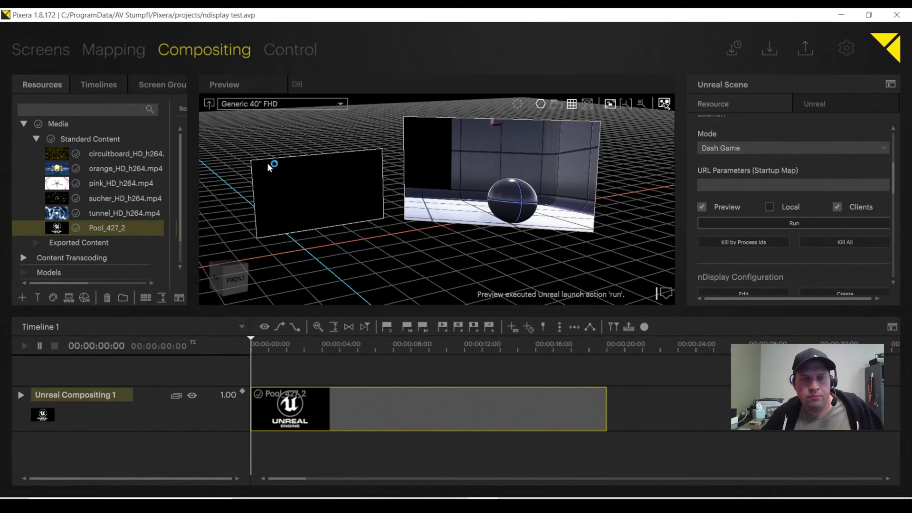
# Step: Switch the preview to the compositing space and examine the running Unreal scene around the sphere and pillars
pyautogui.moveTo(398, 213); pyautogui.dragTo(420, 149, button='middle')
pyautogui.scroll(3, 397, 215)
pyautogui.click(209, 105)
pyautogui.scroll(-2, 398, 216)
pyautogui.scroll(2, 412, 232)
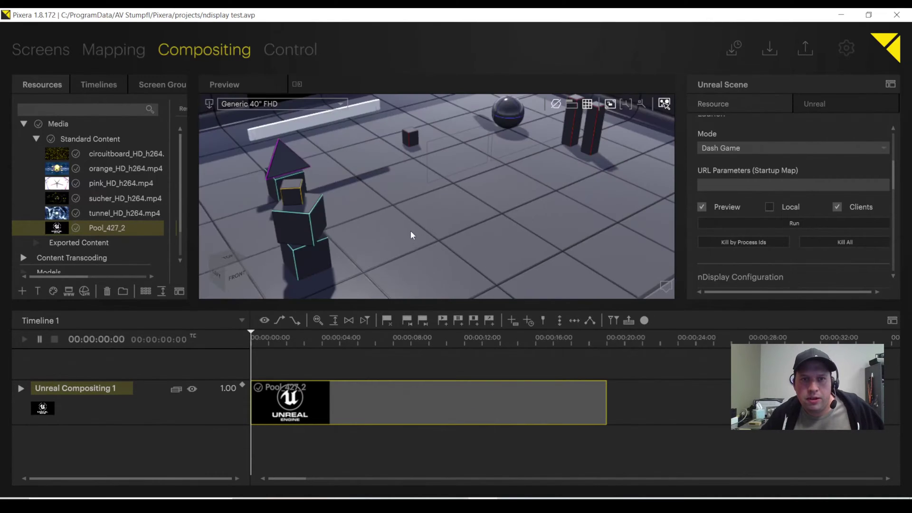
pyautogui.moveTo(411, 233); pyautogui.dragTo(266, 125, button='middle')
pyautogui.scroll(3, 464, 194)
# Step: Set the Perspective Mode of the Screen Group to 3D and inspect the perspectives in the compositing space
pyautogui.click(153, 84)
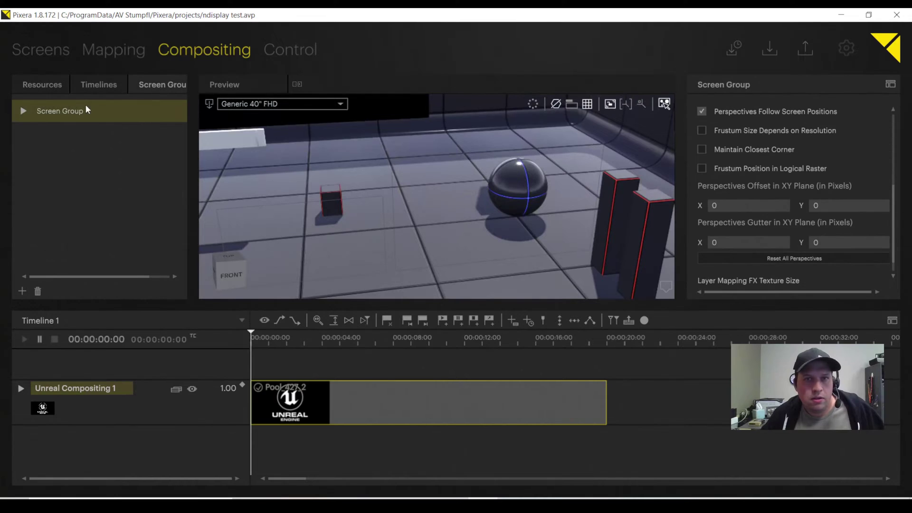
pyautogui.scroll(5, 765, 204)
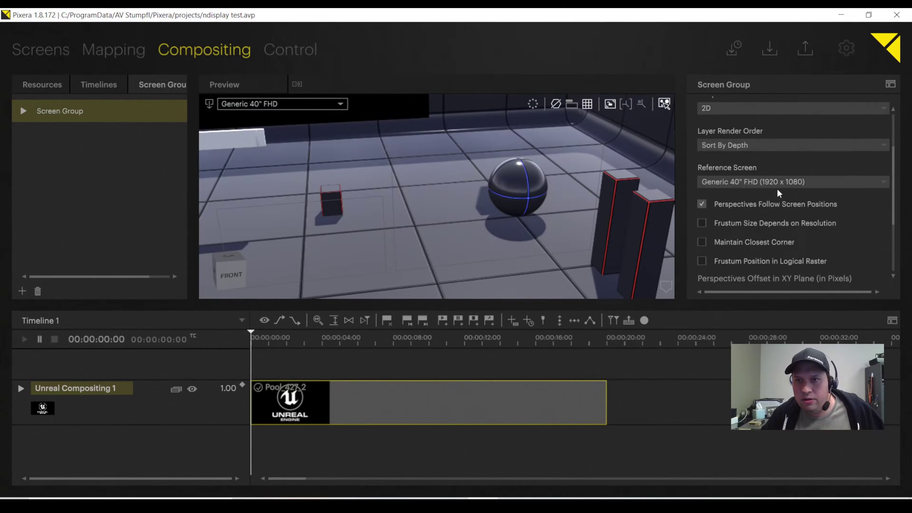
pyautogui.click(732, 186)
pyautogui.click(735, 213)
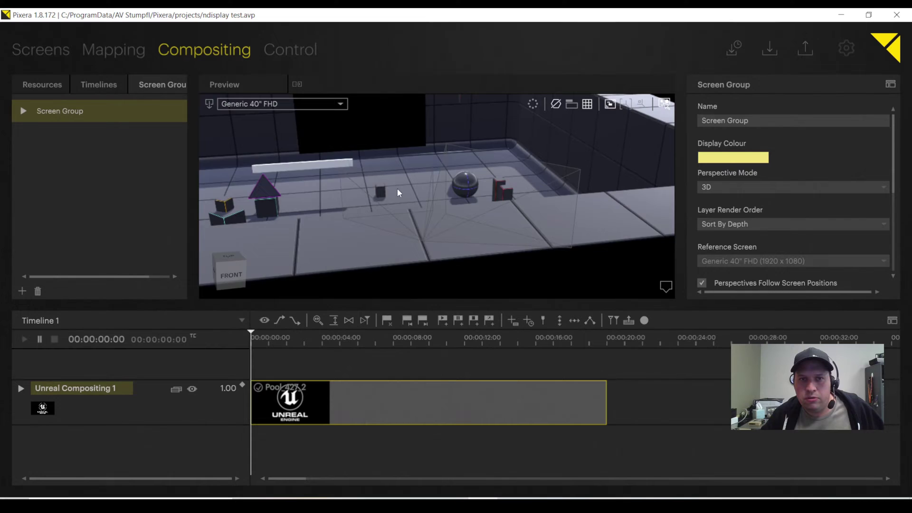
pyautogui.scroll(4, 420, 215)
pyautogui.moveTo(397, 188); pyautogui.dragTo(453, 183, button='middle')
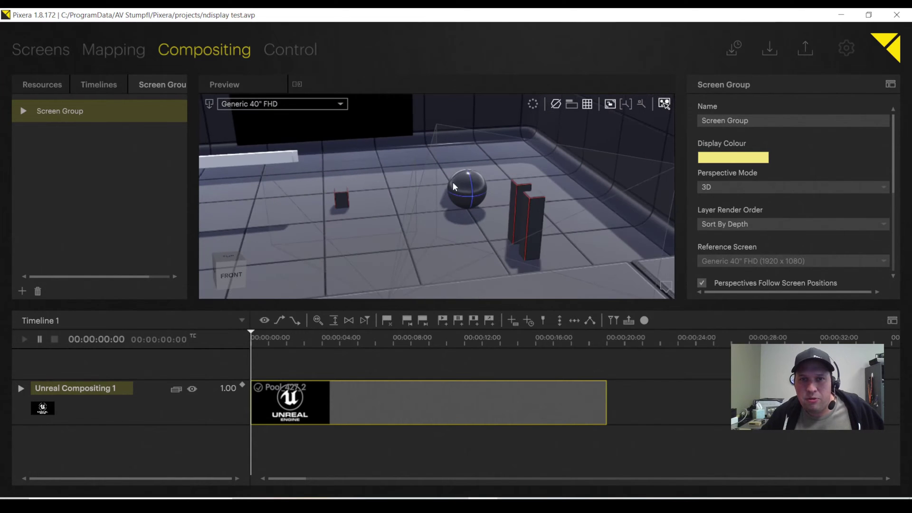
# Step: Set the Screen Group's Perspective Mode to 2D and show the screens view in the preview
pyautogui.click(735, 187)
pyautogui.click(737, 201)
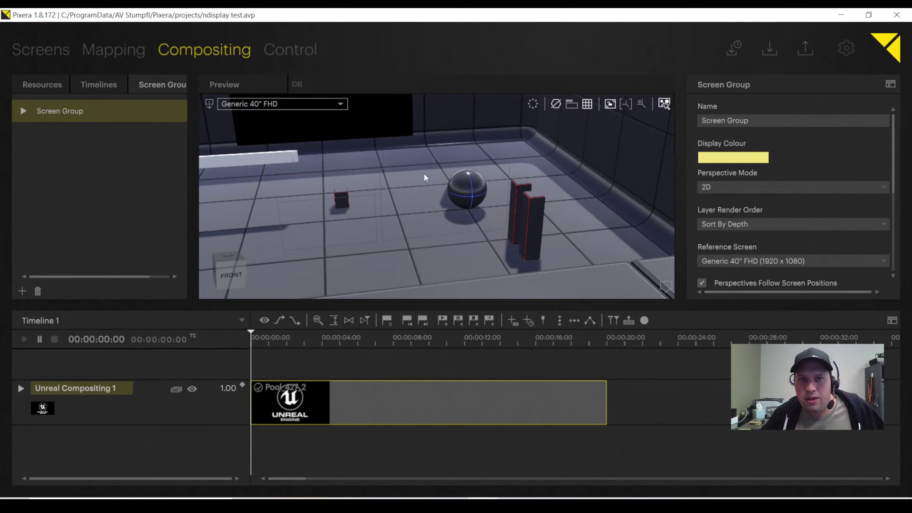
pyautogui.click(209, 103)
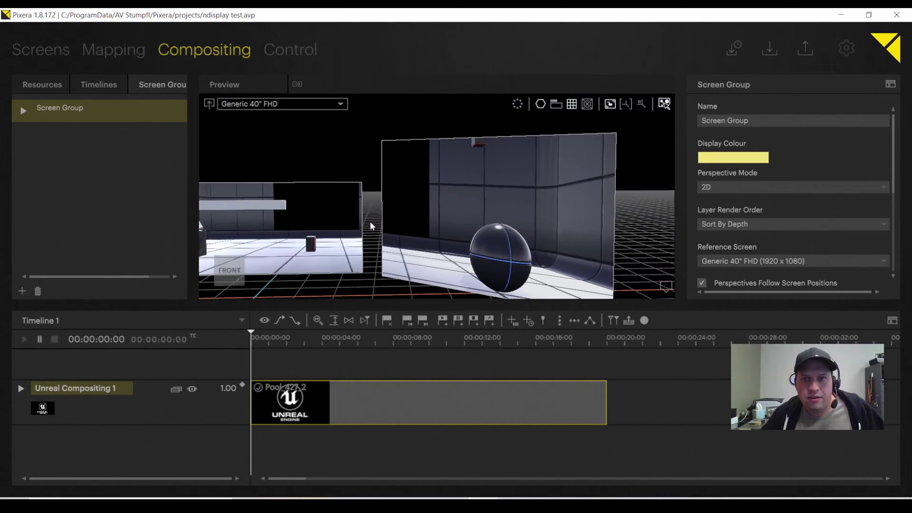
# Step: Change the Screen Group's Perspective Mode back to 3D and view the content on both displays
pyautogui.click(718, 186)
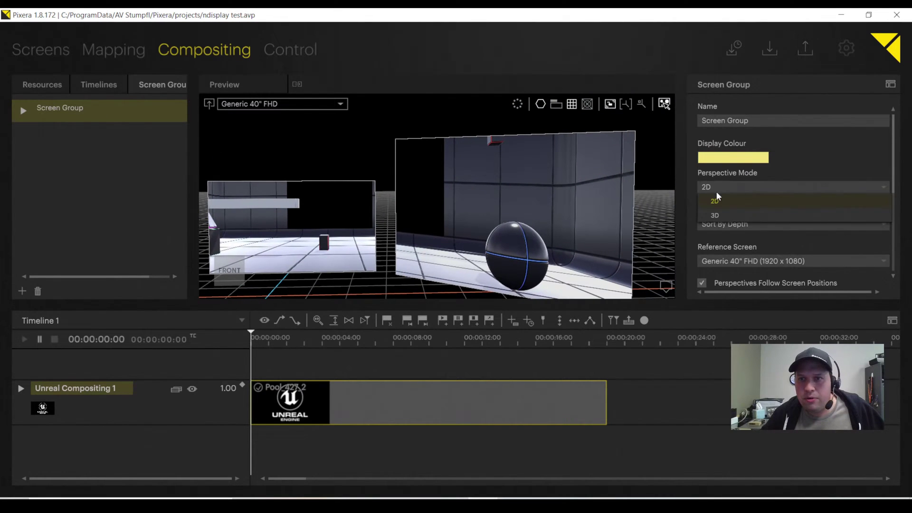
pyautogui.click(719, 195)
pyautogui.moveTo(512, 223)
pyautogui.mouseDown(button='middle')
pyautogui.moveTo(543, 201)
pyautogui.moveTo(520, 211)
pyautogui.mouseUp(button='middle')
pyautogui.moveTo(520, 214); pyautogui.dragTo(583, 199)
# Step: Check the 3D perspectives in the compositing space, then return to the resources and the screens preview
pyautogui.click(209, 104)
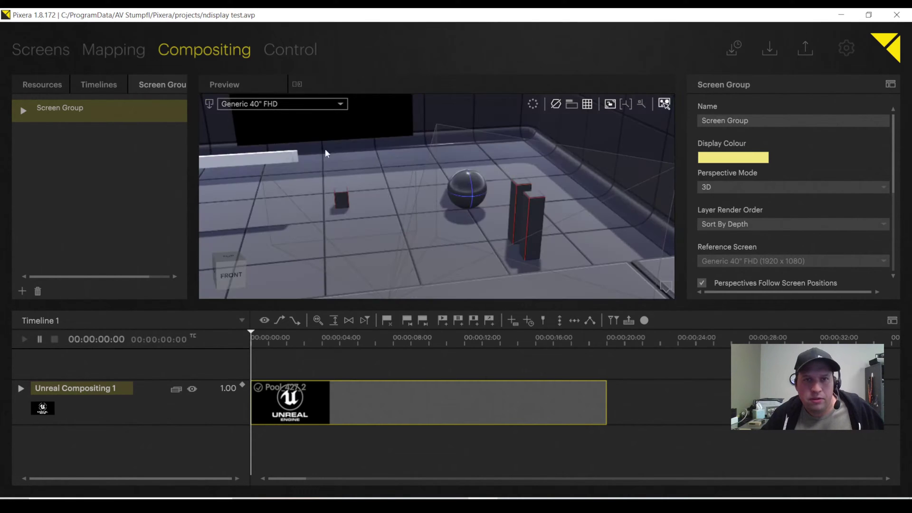
pyautogui.moveTo(437, 184); pyautogui.dragTo(408, 199)
pyautogui.scroll(-5, 486, 242)
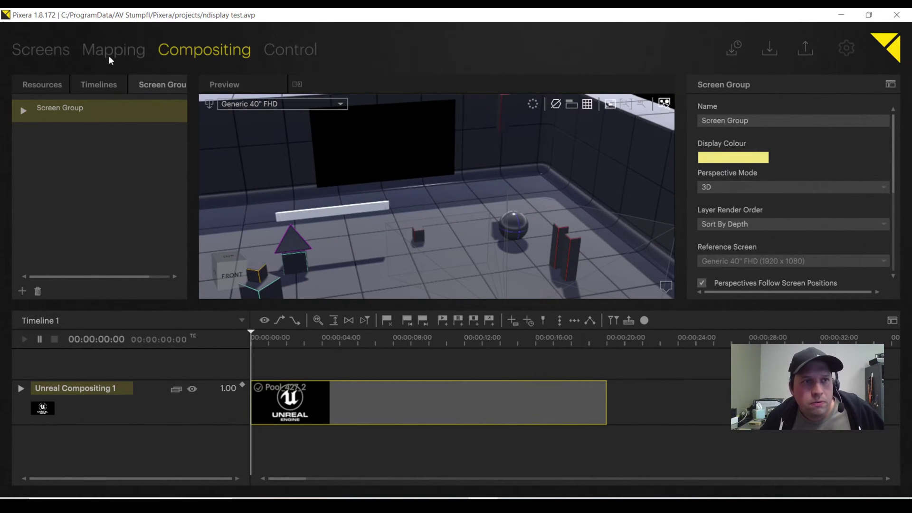
pyautogui.click(45, 87)
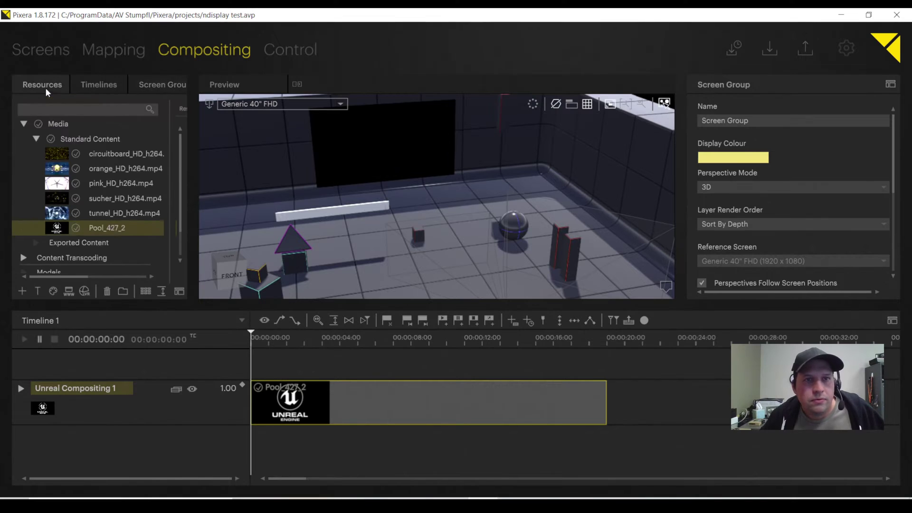
pyautogui.click(208, 104)
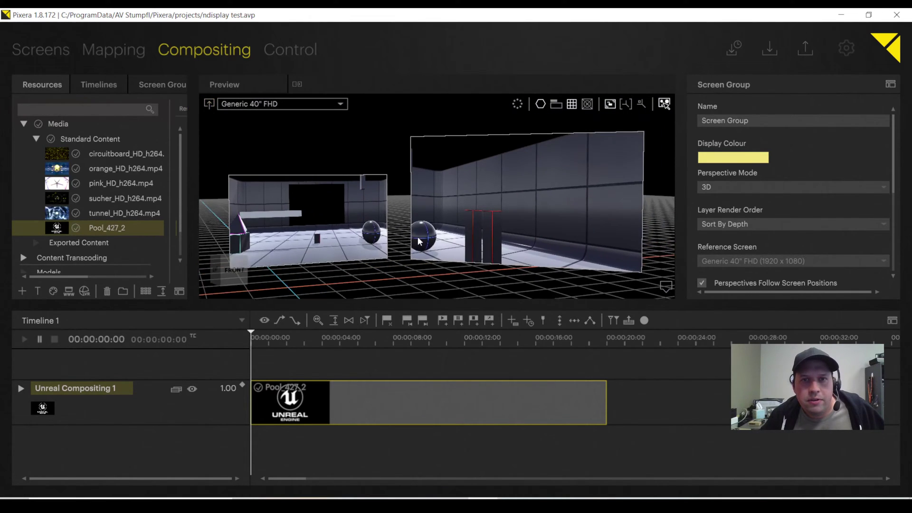
# Step: In Screens, move the Generic 40" FHD #1 display to about X -1.02, Y 2.435 m and check its content in Compositing
pyautogui.click(55, 52)
pyautogui.click(336, 293)
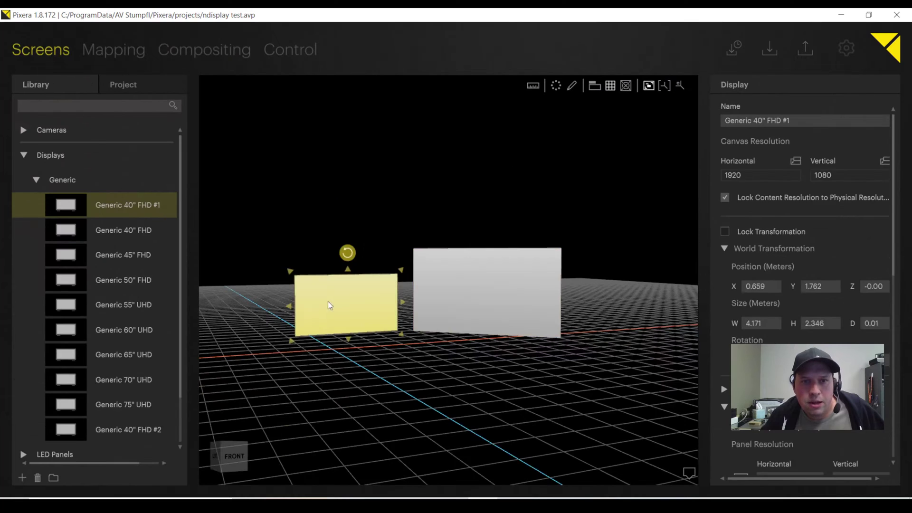
pyautogui.moveTo(336, 292); pyautogui.dragTo(291, 278)
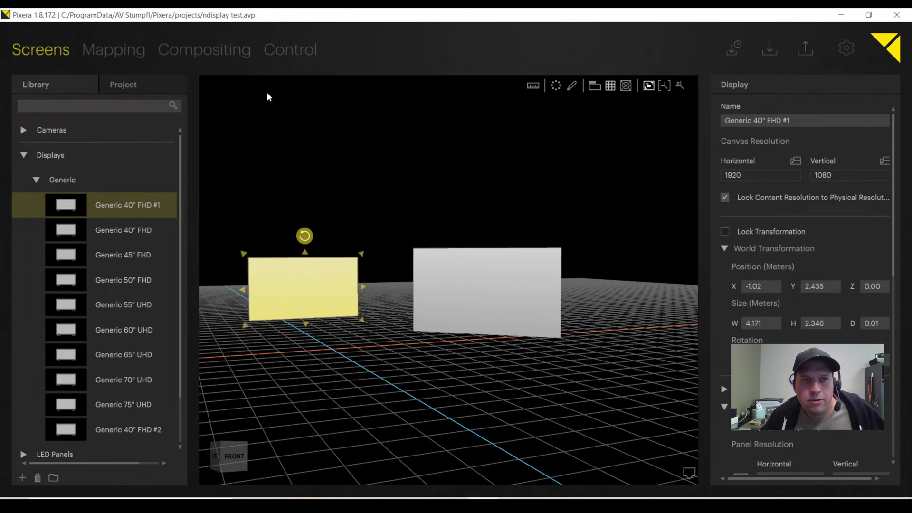
pyautogui.click(209, 50)
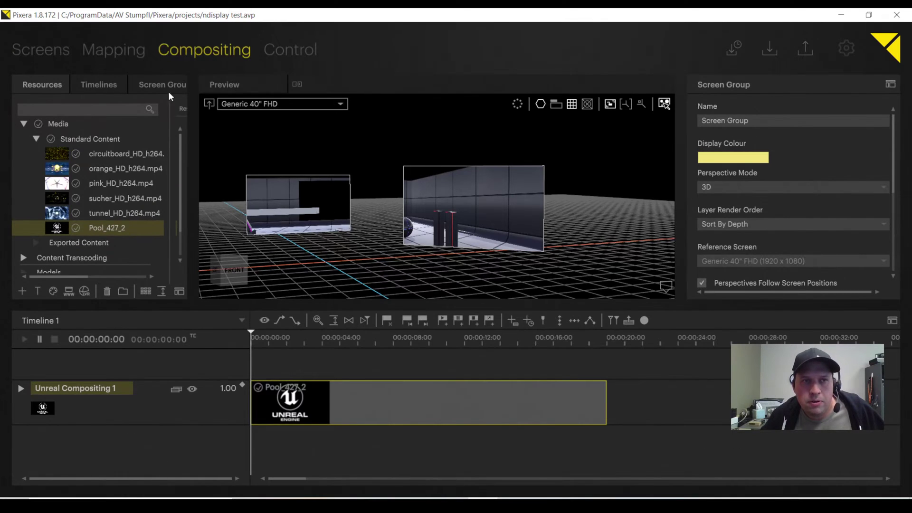
# Step: Move the Generic 40" FHD #1 display to about X 1.147, Y 2.684 m and compare the content in Compositing
pyautogui.click(45, 53)
pyautogui.moveTo(365, 287)
pyautogui.mouseDown()
pyautogui.moveTo(338, 318)
pyautogui.moveTo(362, 289)
pyautogui.mouseUp()
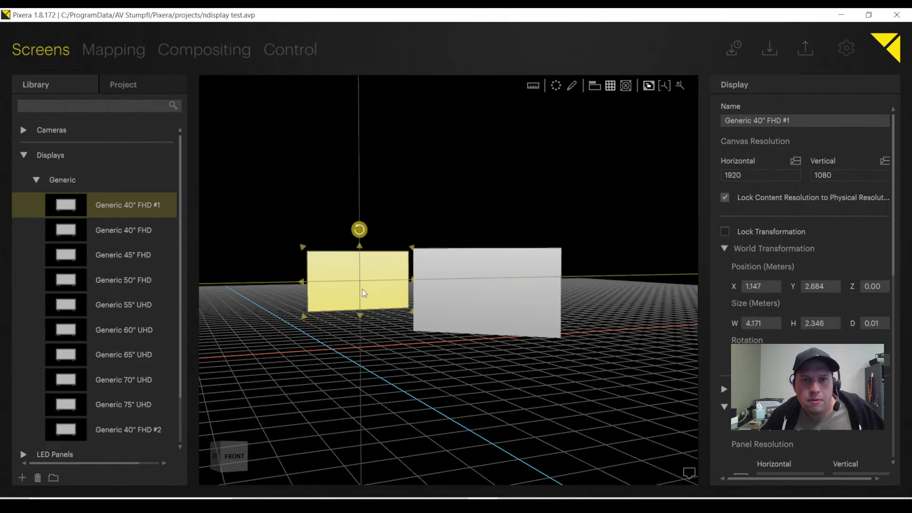
pyautogui.click(218, 50)
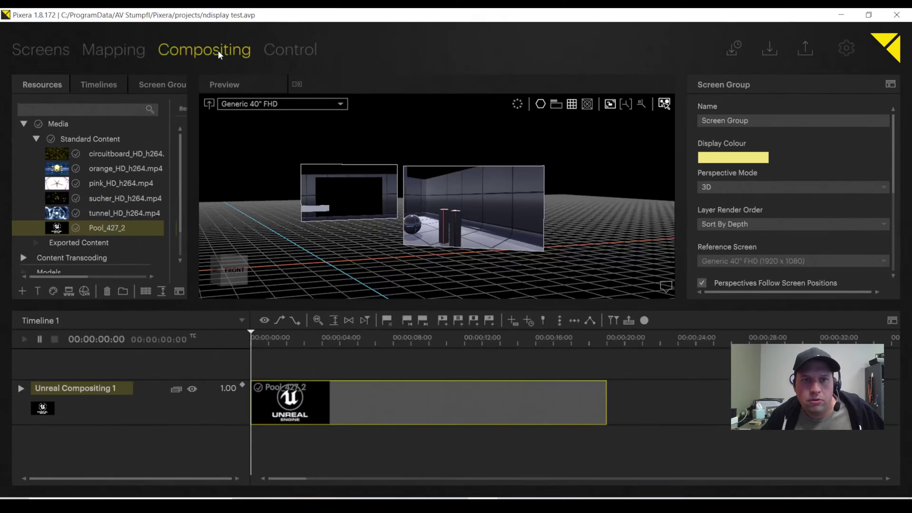
# Step: Reposition the Generic 40" FHD #1 display at about X 0.971, Y 1.747 m and check it in Compositing
pyautogui.click(38, 55)
pyautogui.moveTo(335, 275); pyautogui.dragTo(333, 294)
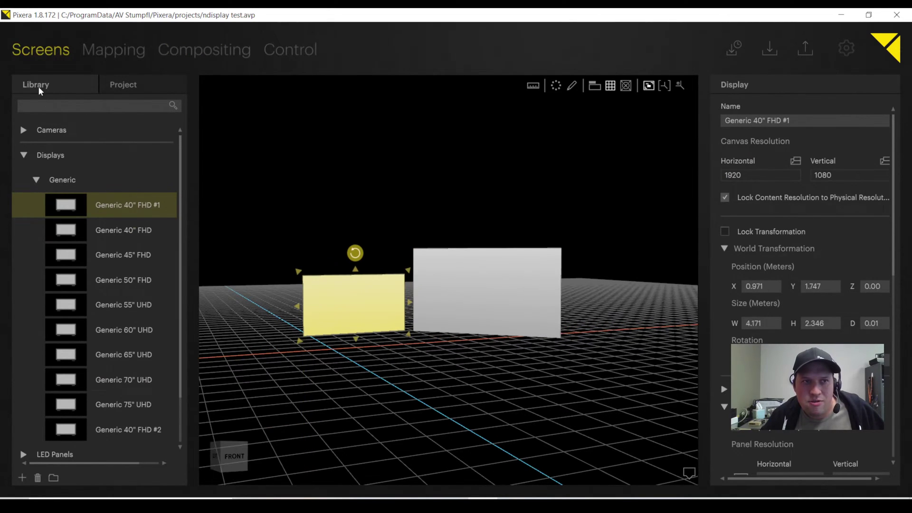
pyautogui.click(174, 57)
# Step: Lower the larger Generic 40" FHD display to about Y 1.282 m and return to Compositing
pyautogui.click(45, 58)
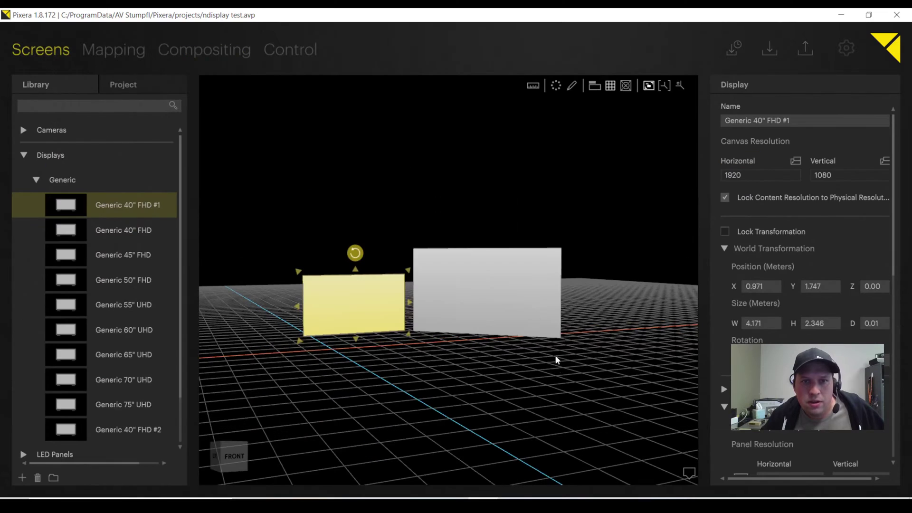
pyautogui.moveTo(502, 298); pyautogui.dragTo(499, 314)
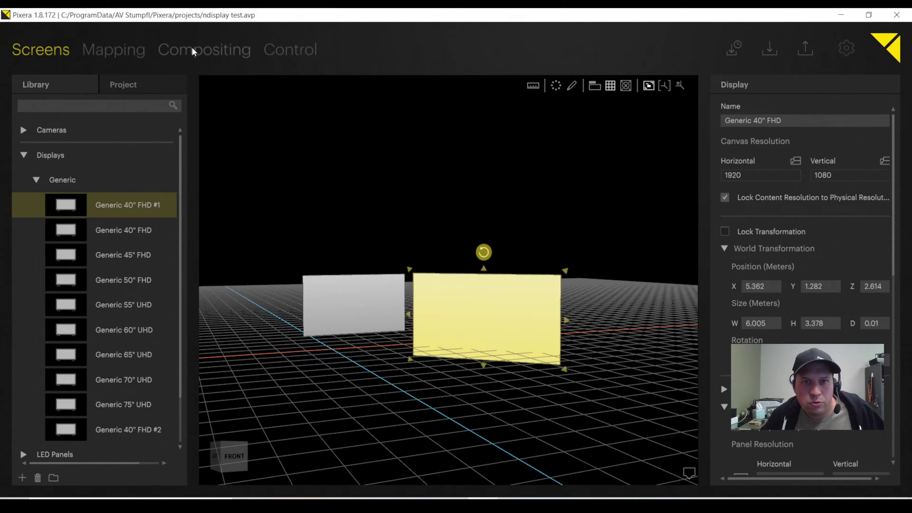
pyautogui.click(170, 57)
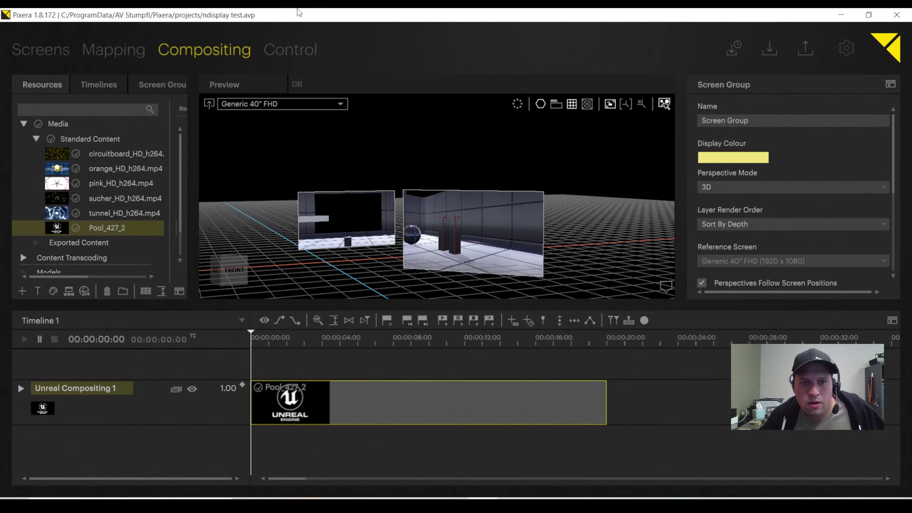
# Step: Show the compositing space and view both screens' frustums in the Perspectives selection mode, then in the Eyes mode
pyautogui.moveTo(403, 225); pyautogui.dragTo(303, 150, button='middle')
pyautogui.click(208, 103)
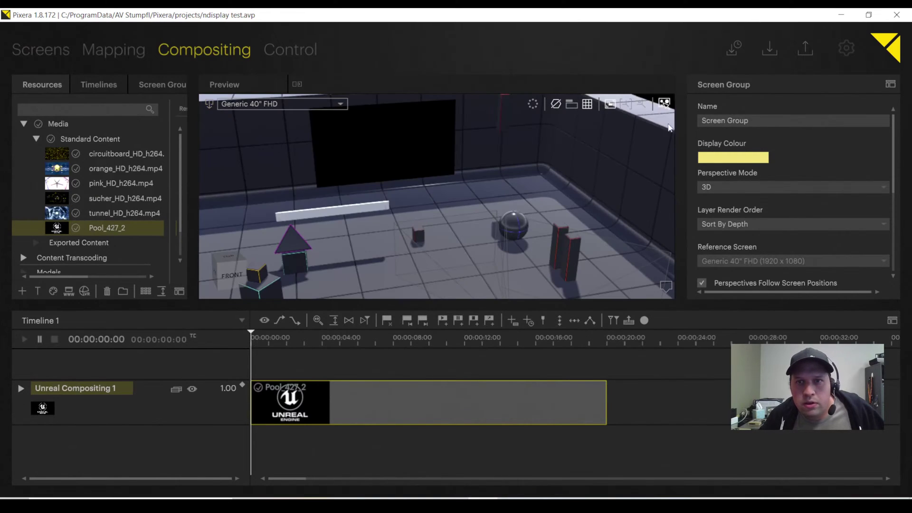
pyautogui.click(664, 103)
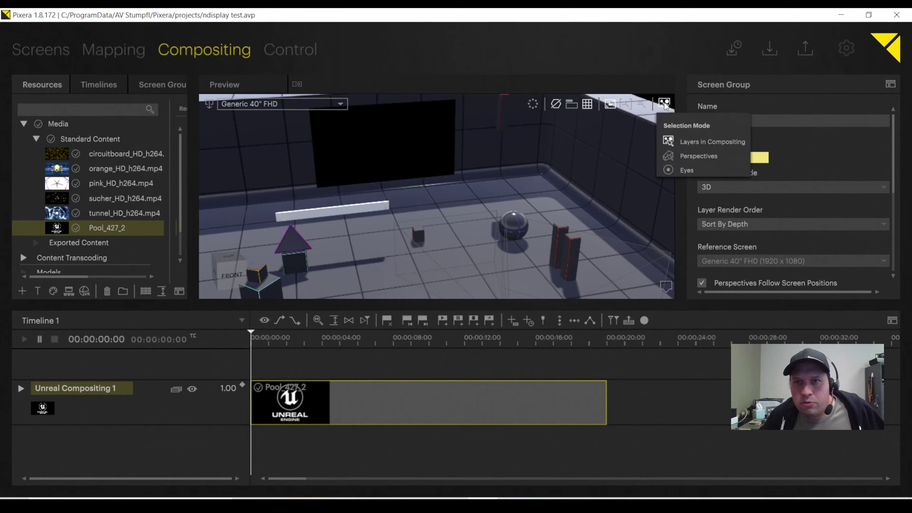
pyautogui.click(702, 160)
pyautogui.moveTo(618, 180); pyautogui.dragTo(651, 139, button='middle')
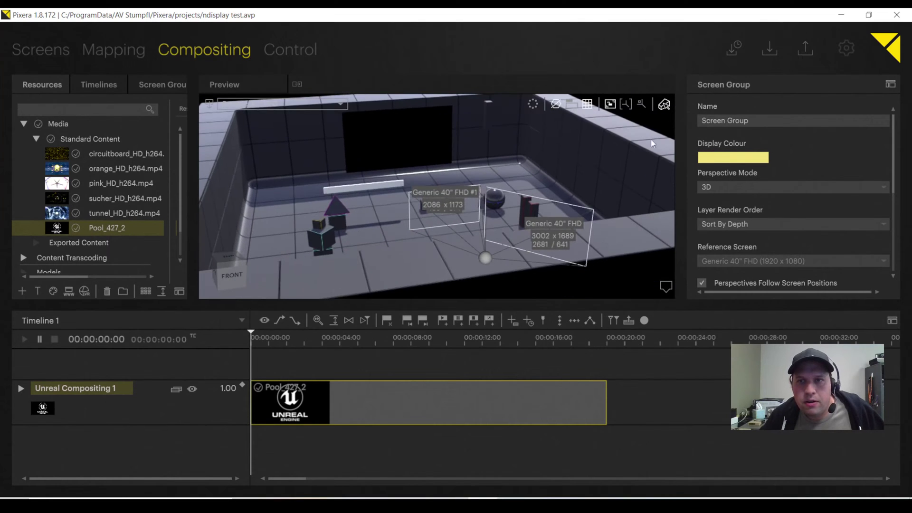
pyautogui.click(664, 105)
pyautogui.click(674, 170)
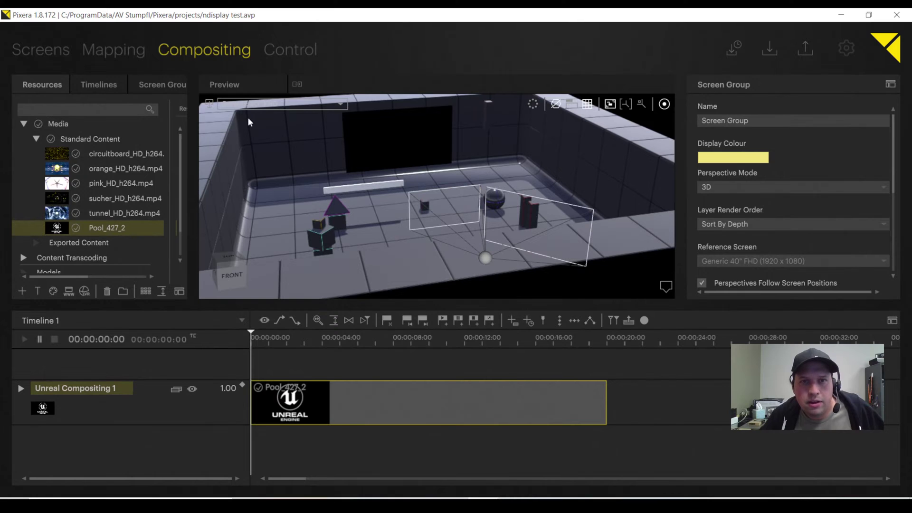
# Step: Using the Perspectives selection mode in the screens preview, move the displays' shared viewpoint to about X 1.729, Y 1.925, Z 5.575
pyautogui.click(209, 104)
pyautogui.click(667, 104)
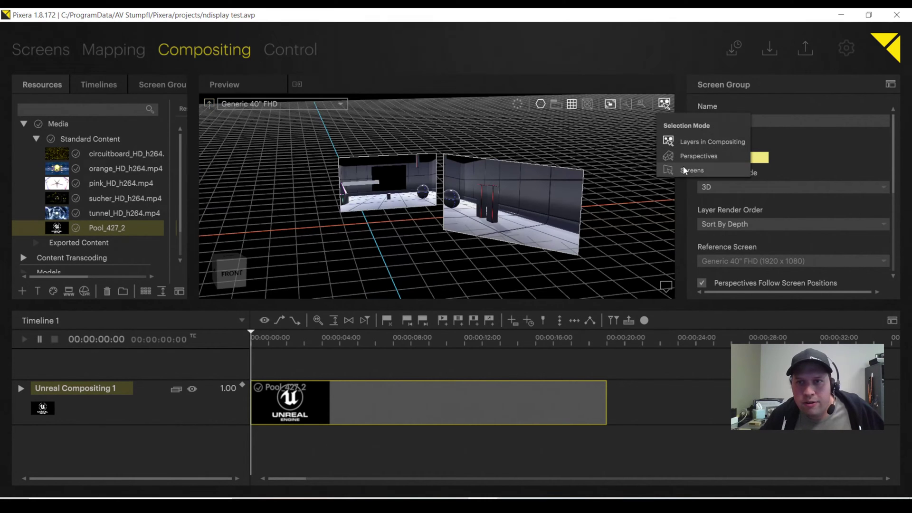
pyautogui.click(672, 168)
pyautogui.moveTo(439, 231)
pyautogui.mouseDown()
pyautogui.moveTo(376, 218)
pyautogui.moveTo(459, 203)
pyautogui.moveTo(379, 248)
pyautogui.moveTo(437, 204)
pyautogui.moveTo(521, 225)
pyautogui.moveTo(417, 212)
pyautogui.moveTo(434, 230)
pyautogui.moveTo(409, 210)
pyautogui.moveTo(477, 227)
pyautogui.moveTo(407, 211)
pyautogui.moveTo(439, 215)
pyautogui.mouseUp()
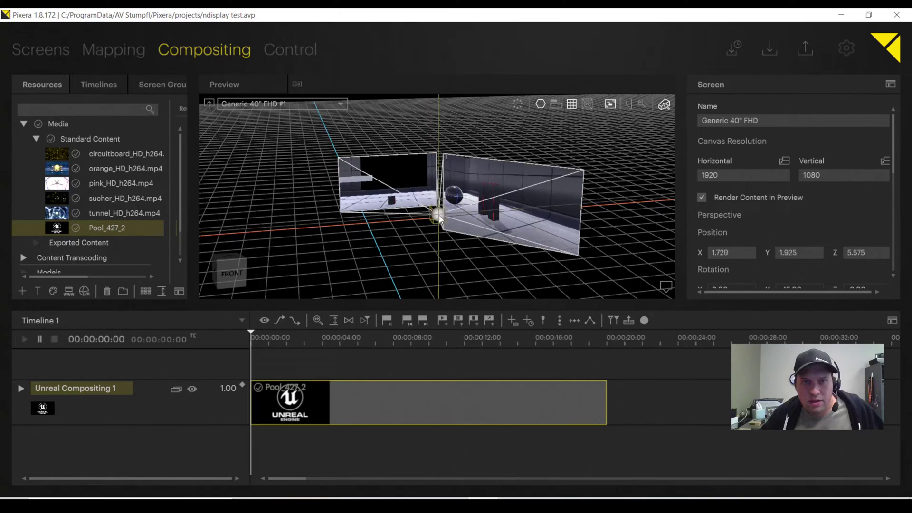
pyautogui.scroll(-3, 407, 227)
pyautogui.scroll(4, 408, 225)
pyautogui.moveTo(408, 224); pyautogui.dragTo(411, 203, button='middle')
# Step: Add a Studio Camera from the library to the Screens workspace near the two displays
pyautogui.click(42, 49)
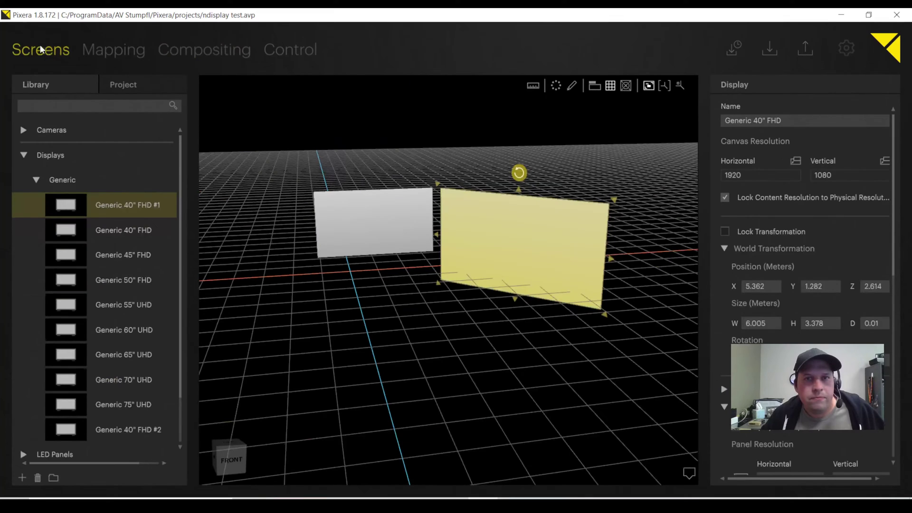
pyautogui.click(25, 128)
pyautogui.click(430, 348)
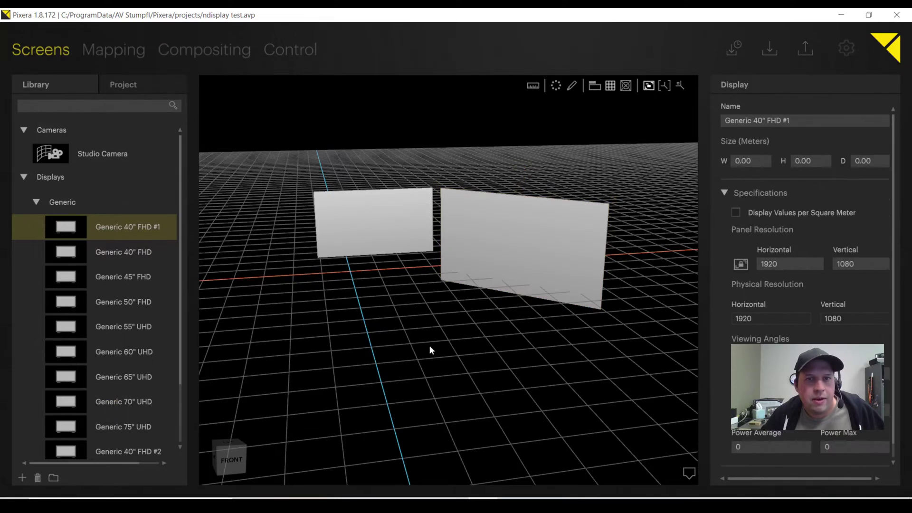
pyautogui.moveTo(51, 161); pyautogui.dragTo(382, 244)
# Step: Move the Studio Camera so it stands back in front of the two displays
pyautogui.moveTo(404, 300); pyautogui.dragTo(537, 304, button='middle')
pyautogui.click(486, 265)
pyautogui.moveTo(486, 267); pyautogui.dragTo(605, 290)
pyautogui.moveTo(546, 332); pyautogui.dragTo(572, 314, button='middle')
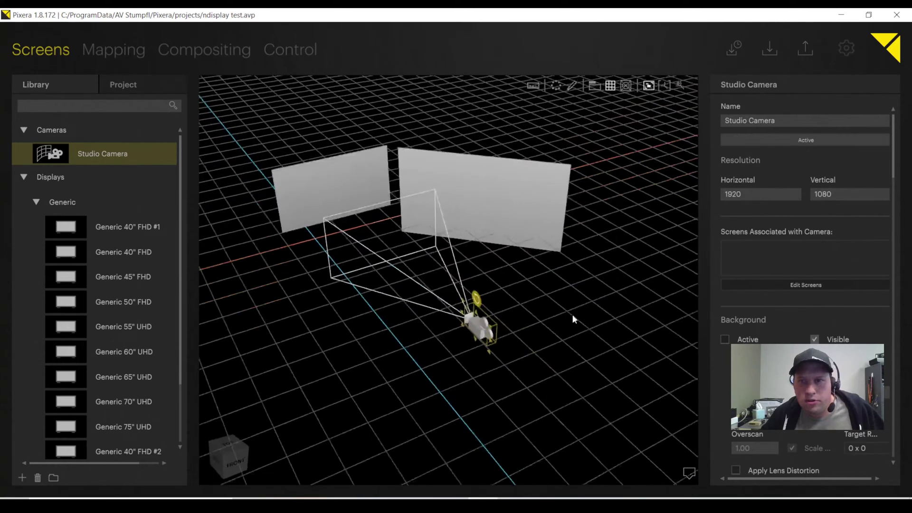
# Step: Rotate the Studio Camera so its frustum turns toward the larger display
pyautogui.click(568, 395)
pyautogui.click(484, 320)
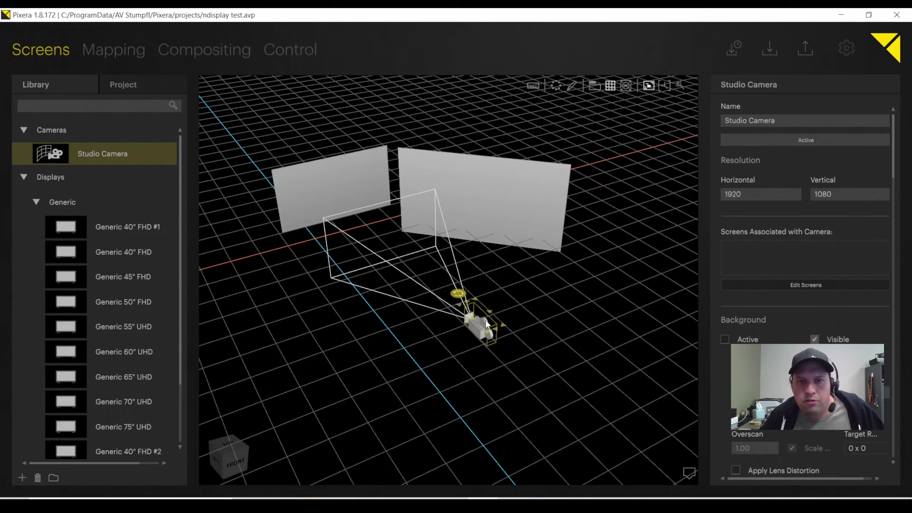
pyautogui.moveTo(459, 293); pyautogui.dragTo(486, 312)
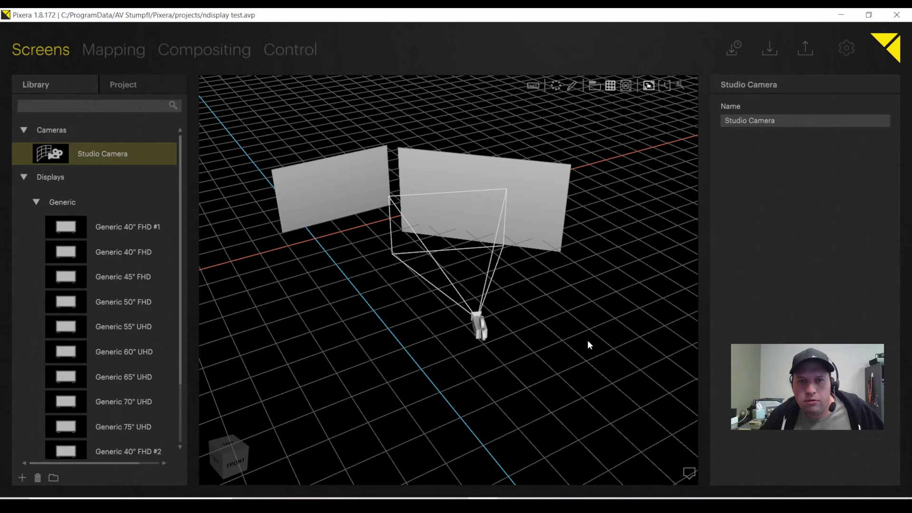
# Step: Associate the screens Generic 40" FHD and Generic 40" FHD #1 with the Studio Camera
pyautogui.click(482, 327)
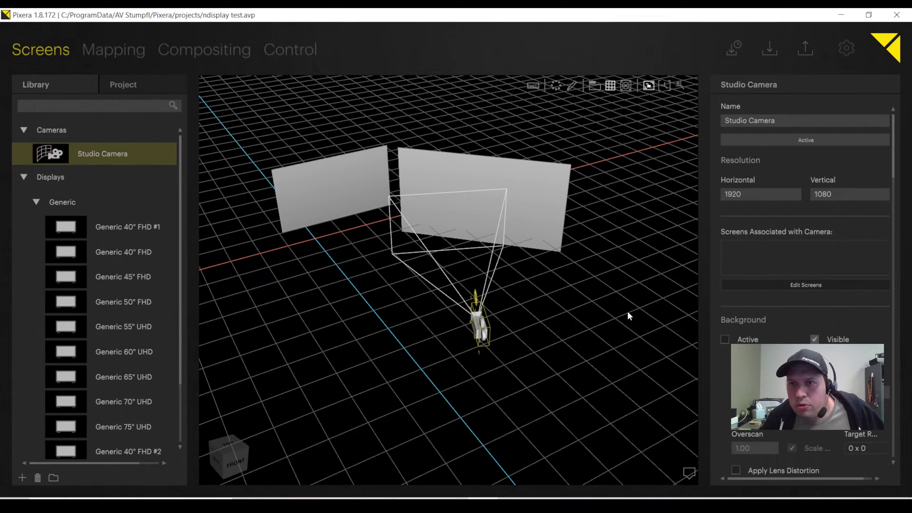
pyautogui.click(801, 284)
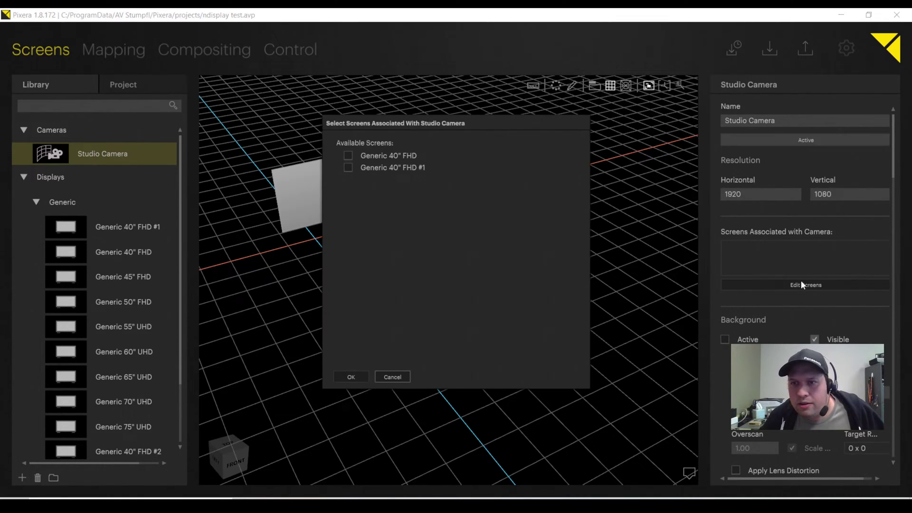
pyautogui.click(348, 156)
pyautogui.click(348, 167)
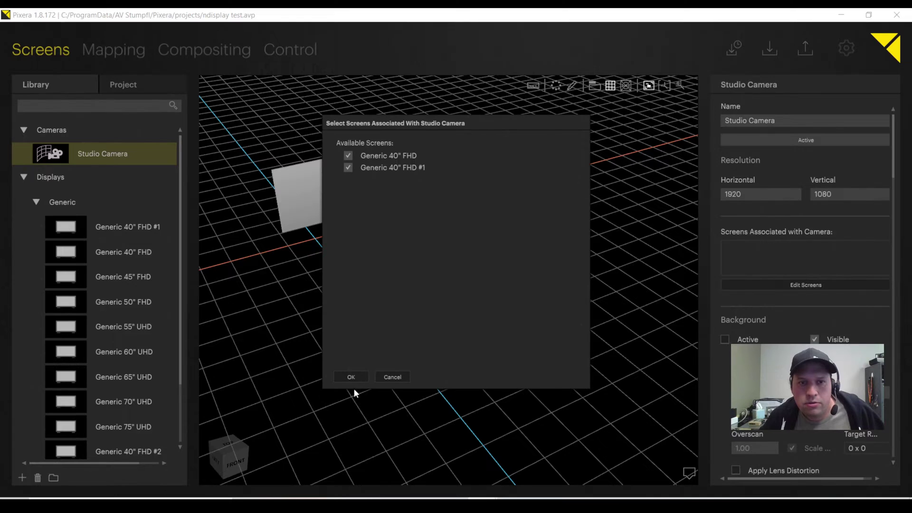
pyautogui.click(351, 377)
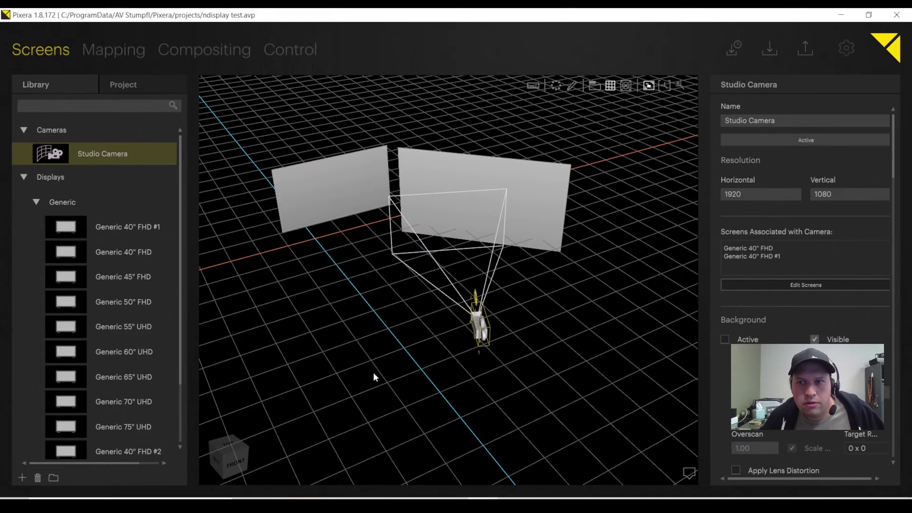
# Step: In the Compositing workspace, move the Studio Camera slightly closer to the two displays
pyautogui.click(195, 53)
pyautogui.moveTo(552, 211); pyautogui.dragTo(436, 270)
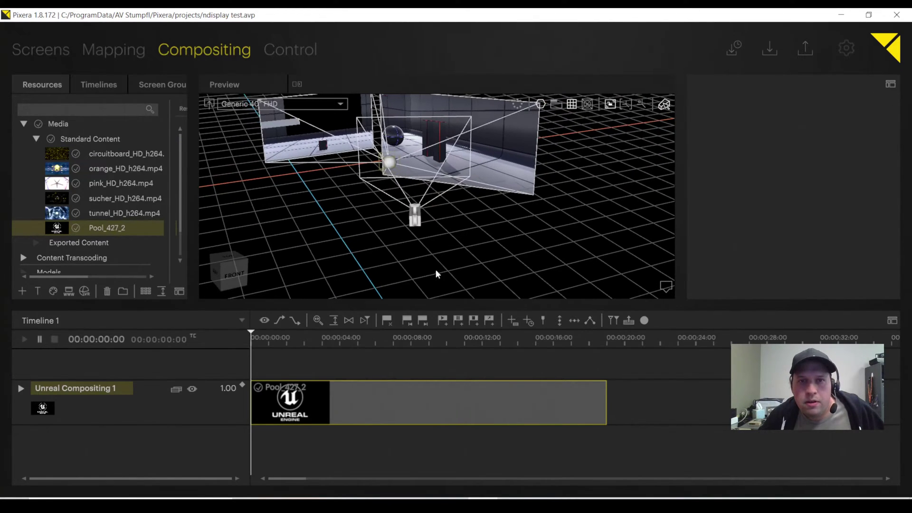
pyautogui.moveTo(421, 223); pyautogui.dragTo(364, 212)
pyautogui.moveTo(431, 184); pyautogui.dragTo(510, 232)
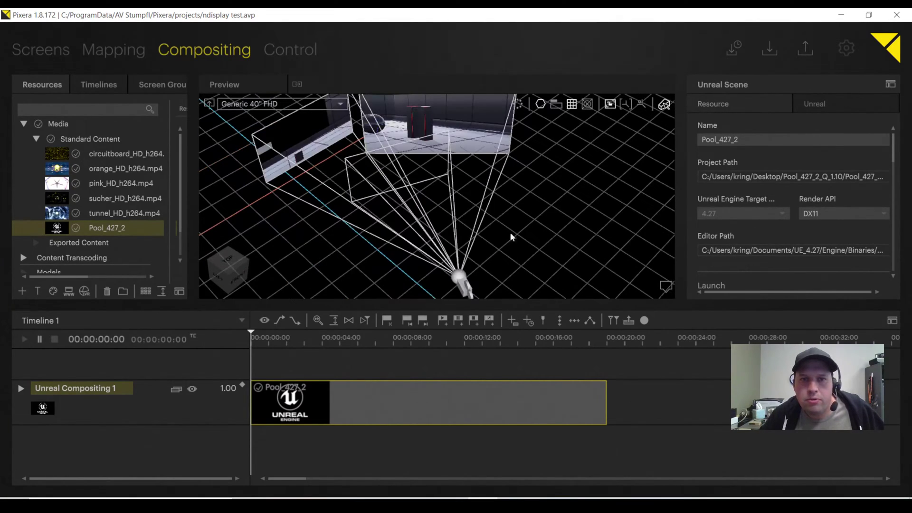
pyautogui.moveTo(464, 289); pyautogui.dragTo(454, 262)
# Step: Activate the Studio Camera's Background and enable Project on Associated Screens
pyautogui.scroll(-1, 834, 233)
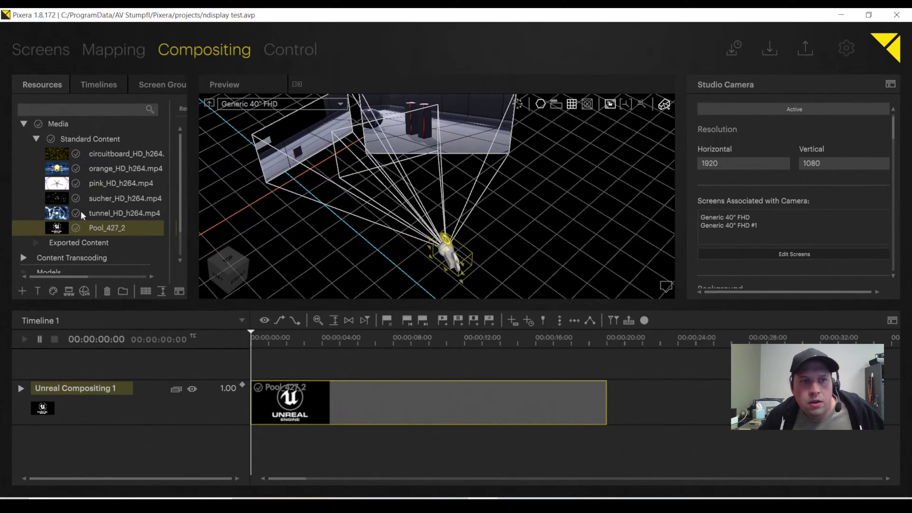
pyautogui.scroll(-3, 800, 204)
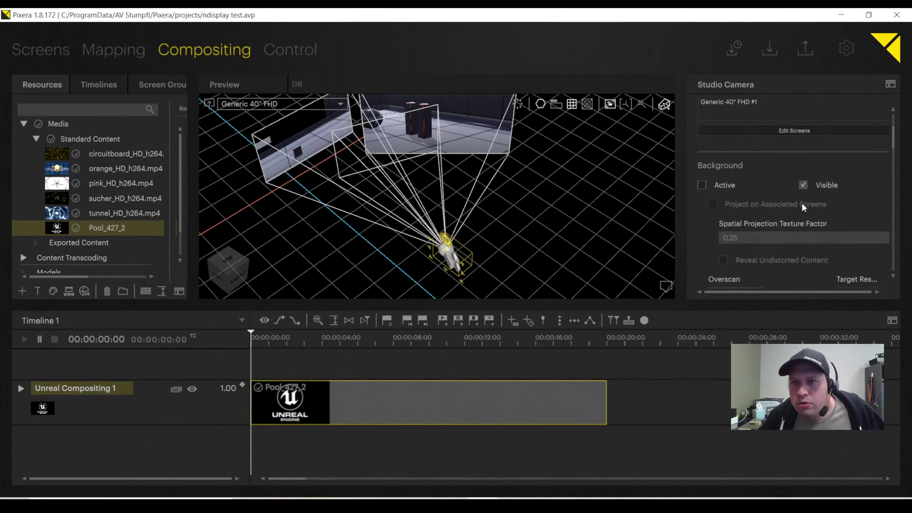
pyautogui.scroll(-4, 798, 209)
pyautogui.scroll(4, 794, 196)
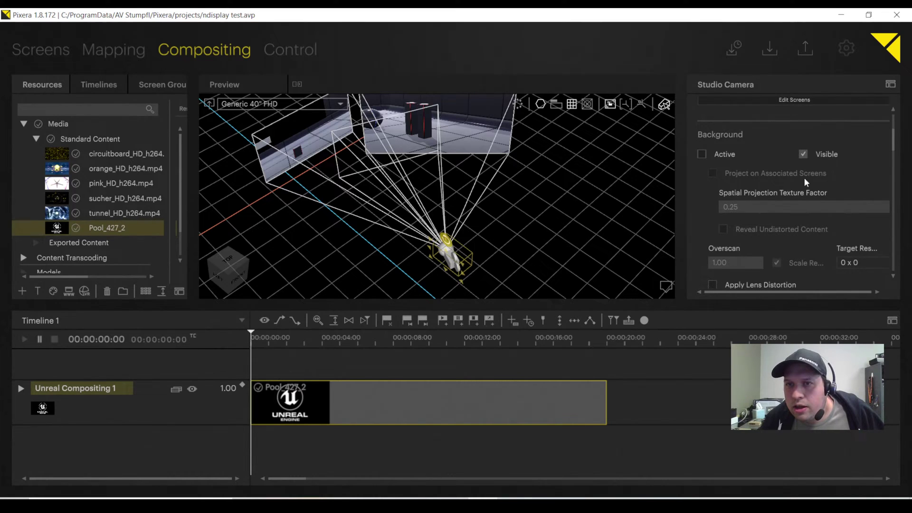
pyautogui.click(703, 156)
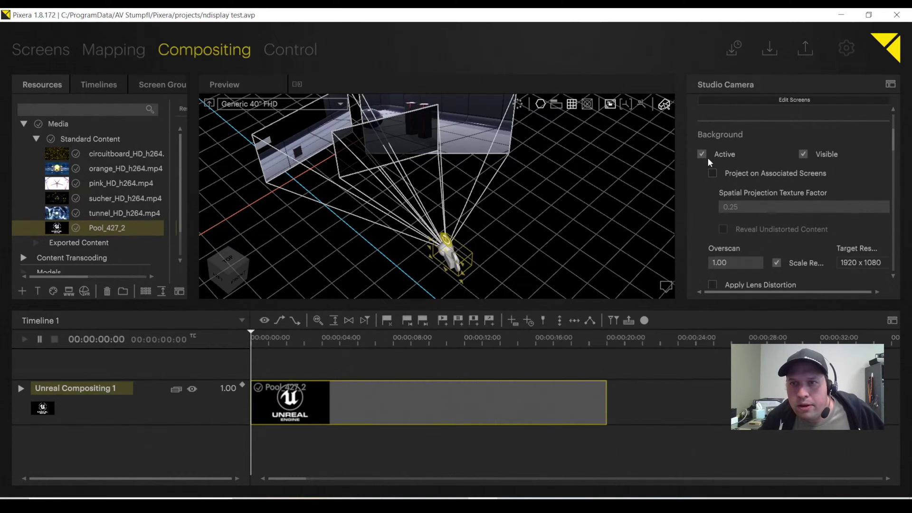
pyautogui.click(713, 174)
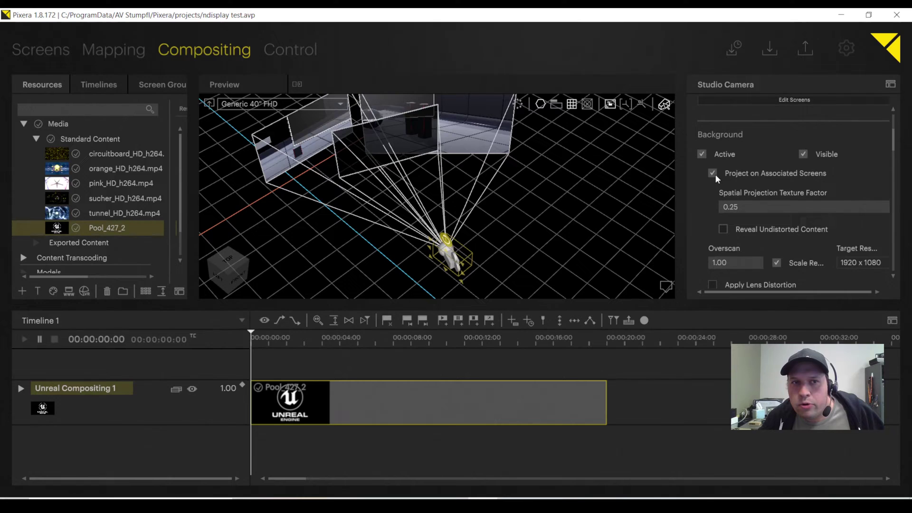
# Step: Switch the preview out of Perspectives selection mode and select the Studio Camera
pyautogui.moveTo(518, 216); pyautogui.dragTo(422, 183, button='middle')
pyautogui.moveTo(395, 222); pyautogui.dragTo(409, 270)
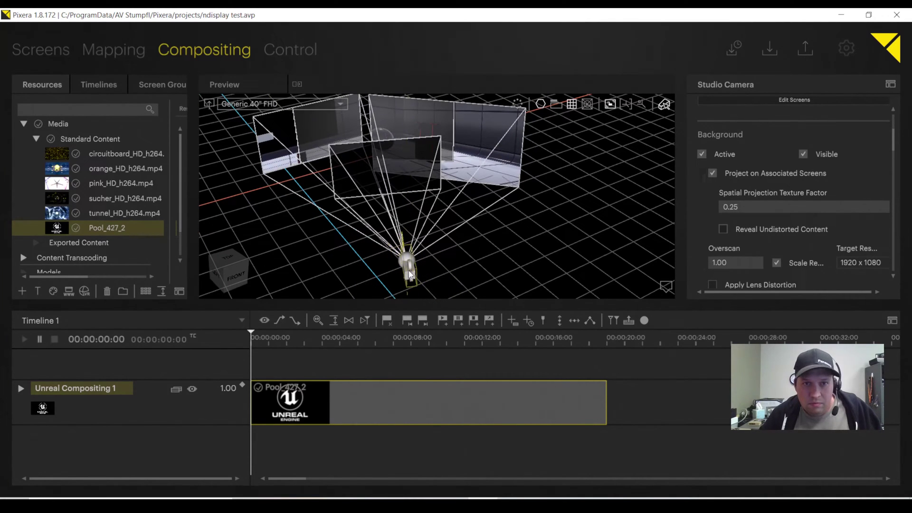
pyautogui.click(475, 251)
pyautogui.click(664, 105)
pyautogui.click(678, 142)
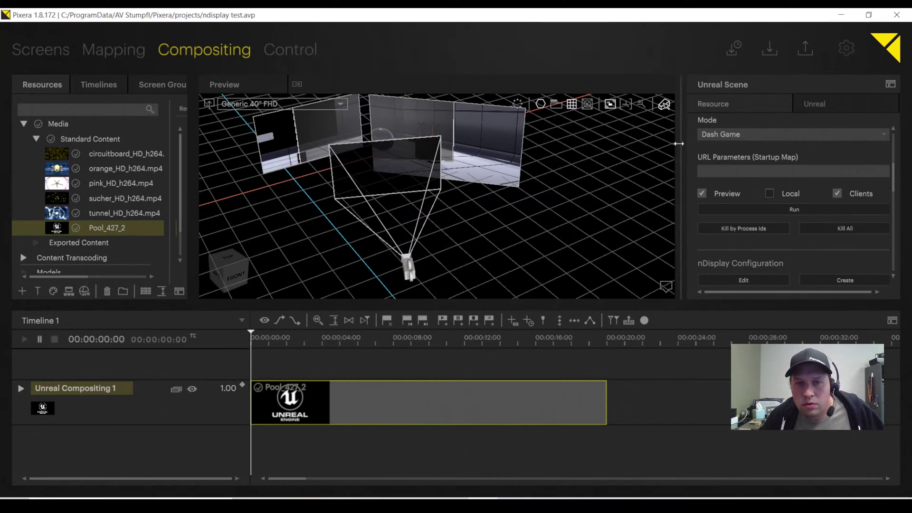
pyautogui.moveTo(407, 272); pyautogui.dragTo(404, 190)
pyautogui.click(426, 184)
pyautogui.scroll(-5, 799, 188)
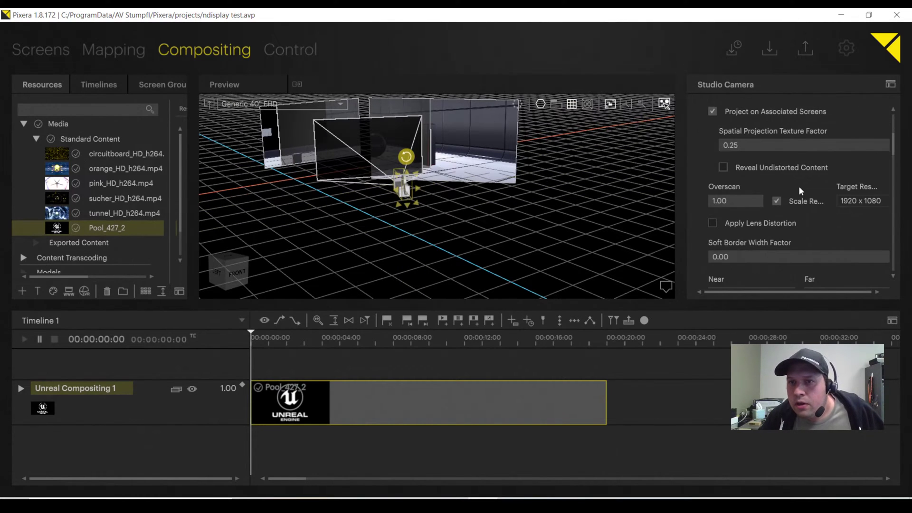
pyautogui.scroll(-3, 810, 188)
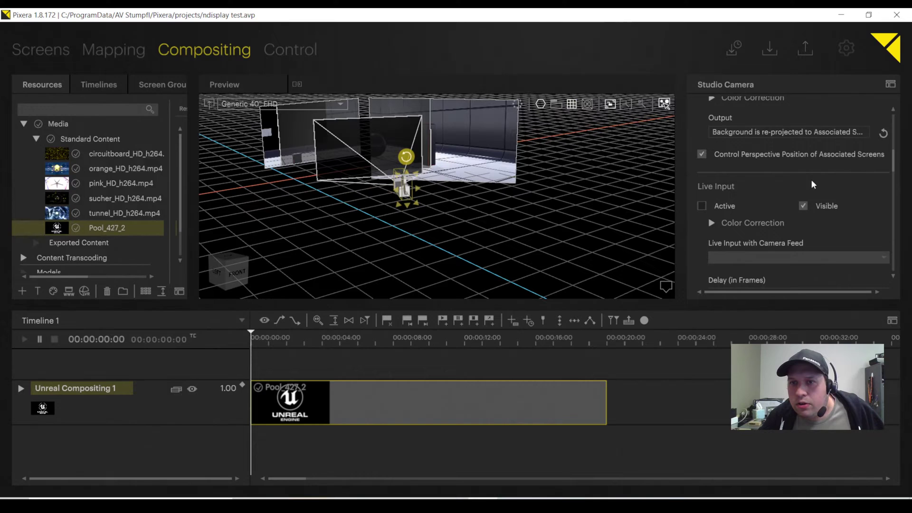
pyautogui.scroll(-3, 731, 208)
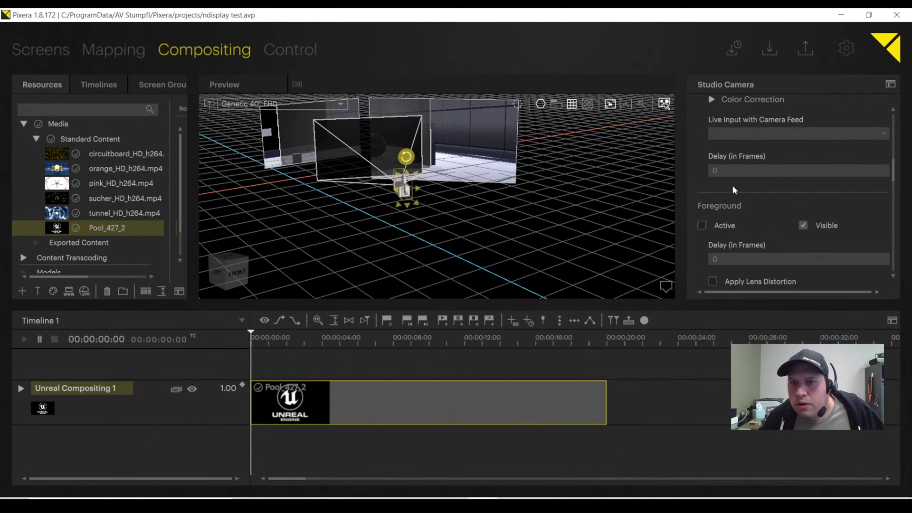
pyautogui.click(701, 225)
pyautogui.click(702, 226)
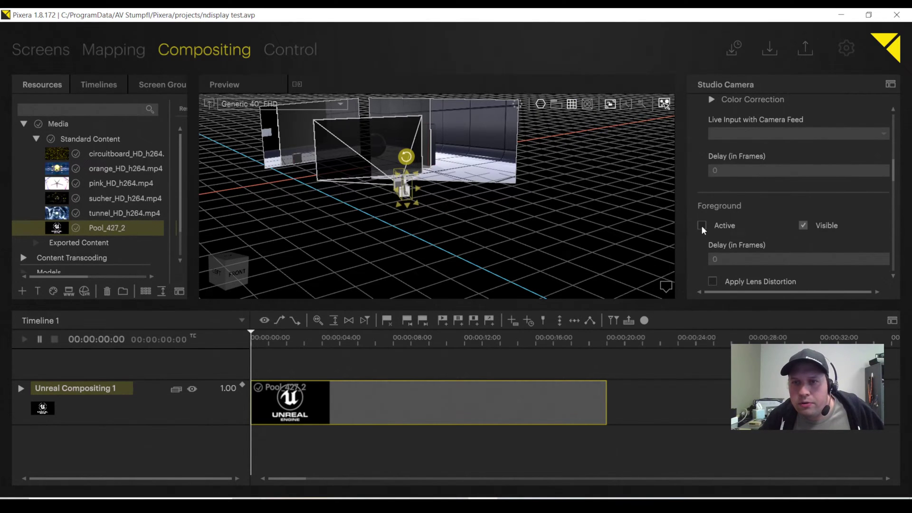
pyautogui.click(703, 225)
pyautogui.click(703, 225)
# Step: Activate the Studio Camera's Virtual Set Extension and rotate the camera so its frustum extends past the larger display's edge
pyautogui.scroll(-4, 739, 210)
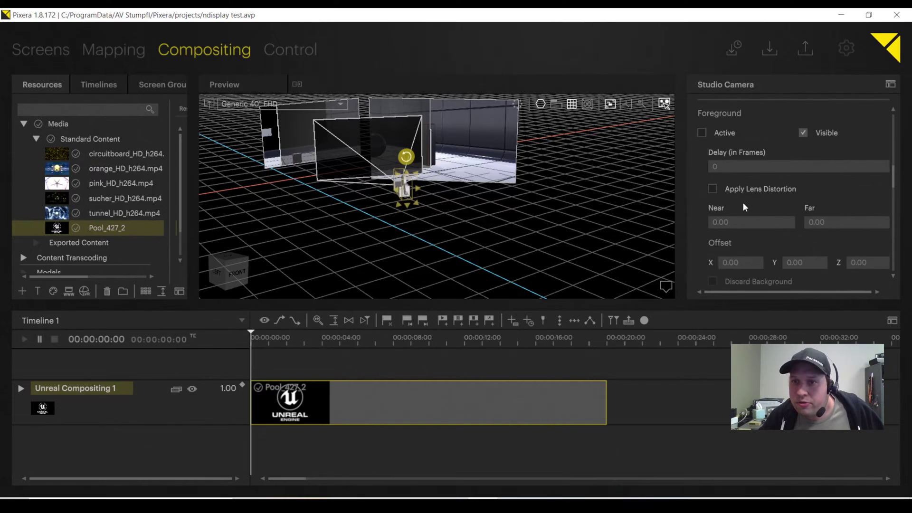
pyautogui.scroll(-2, 744, 202)
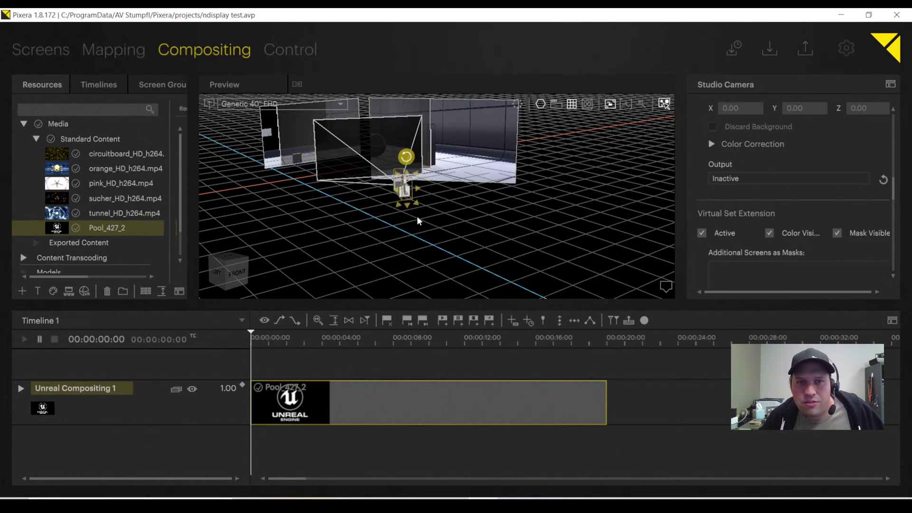
pyautogui.moveTo(416, 219); pyautogui.dragTo(418, 239, button='middle')
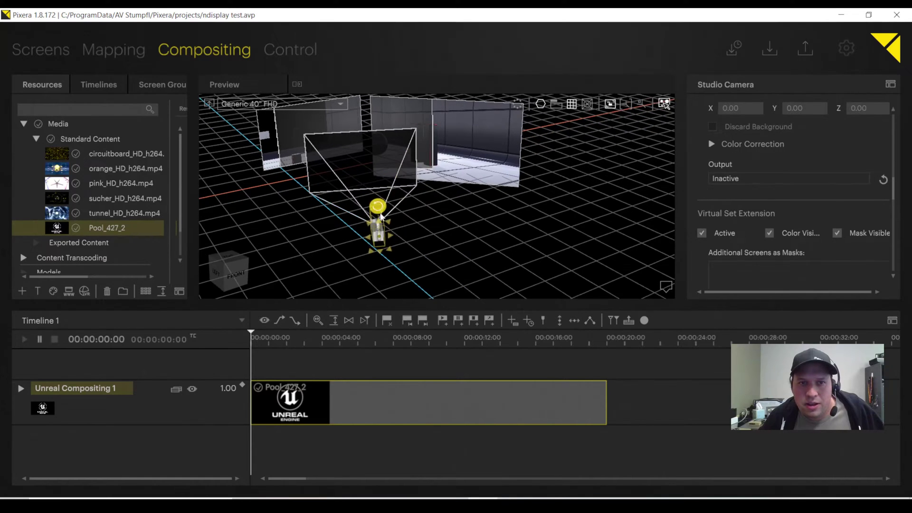
pyautogui.moveTo(379, 209); pyautogui.dragTo(452, 237)
pyautogui.moveTo(451, 232); pyautogui.dragTo(618, 205, button='middle')
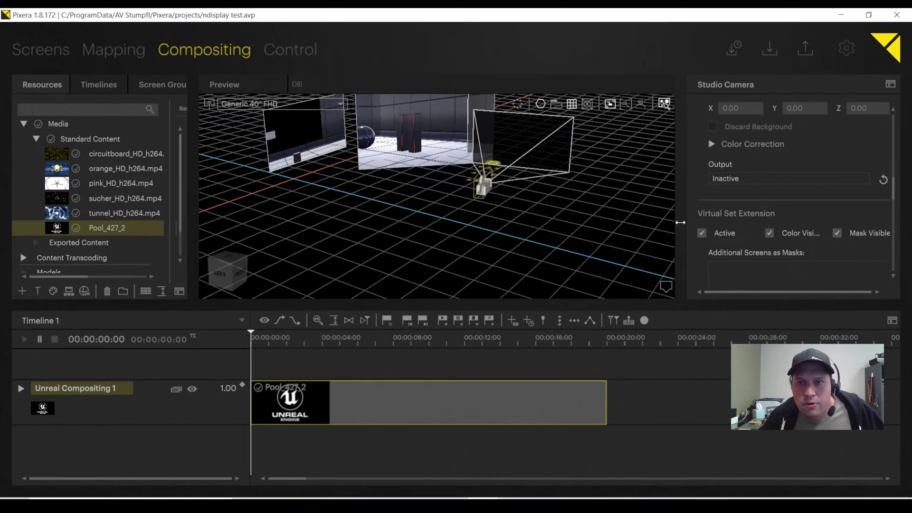
# Step: Add Generic 40" FHD and Generic 40" FHD #1 as additional mask screens for the Virtual Set Extension and update the screen mask
pyautogui.scroll(-1, 724, 232)
pyautogui.scroll(-1, 727, 228)
pyautogui.click(798, 178)
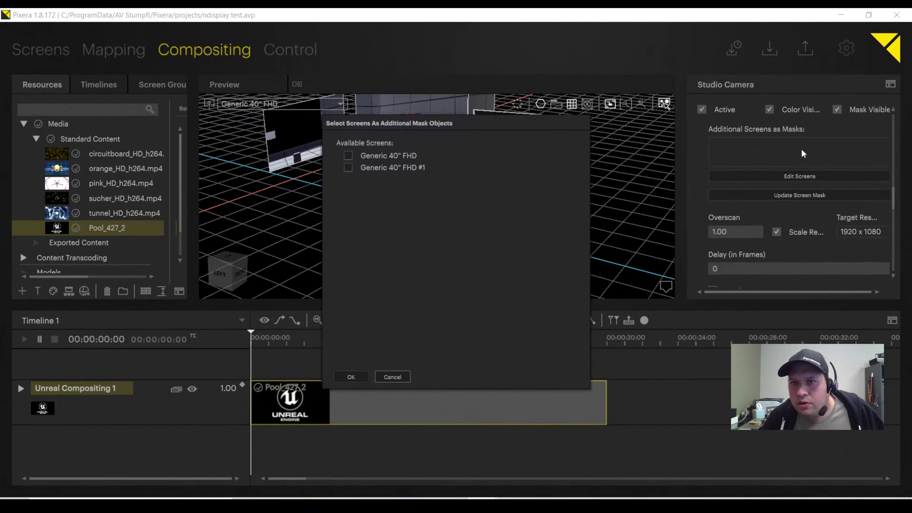
pyautogui.click(361, 156)
pyautogui.click(350, 377)
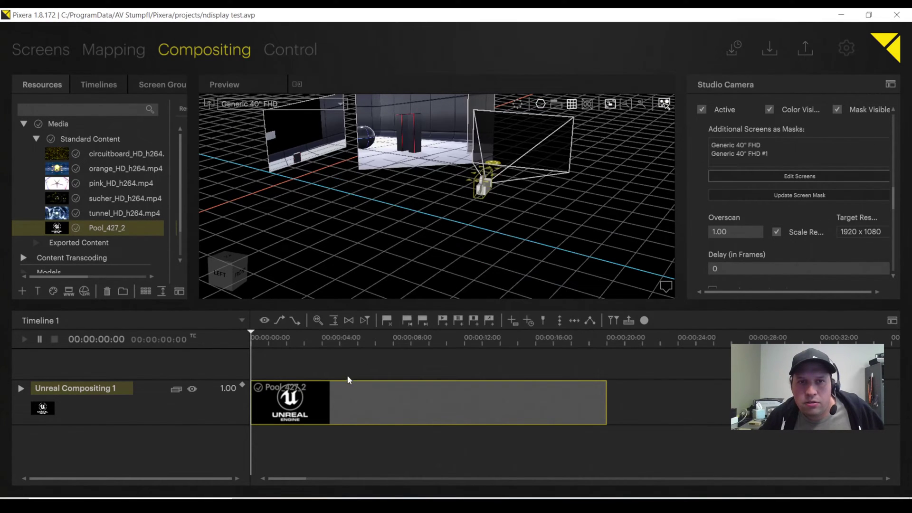
pyautogui.moveTo(480, 217); pyautogui.dragTo(497, 236, button='middle')
pyautogui.scroll(3, 497, 236)
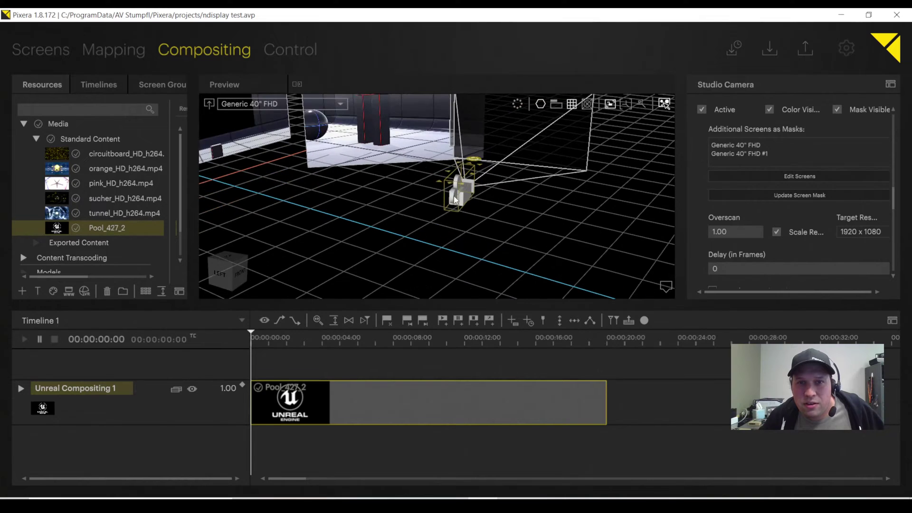
pyautogui.moveTo(454, 196); pyautogui.dragTo(461, 226, button='middle')
pyautogui.click(765, 193)
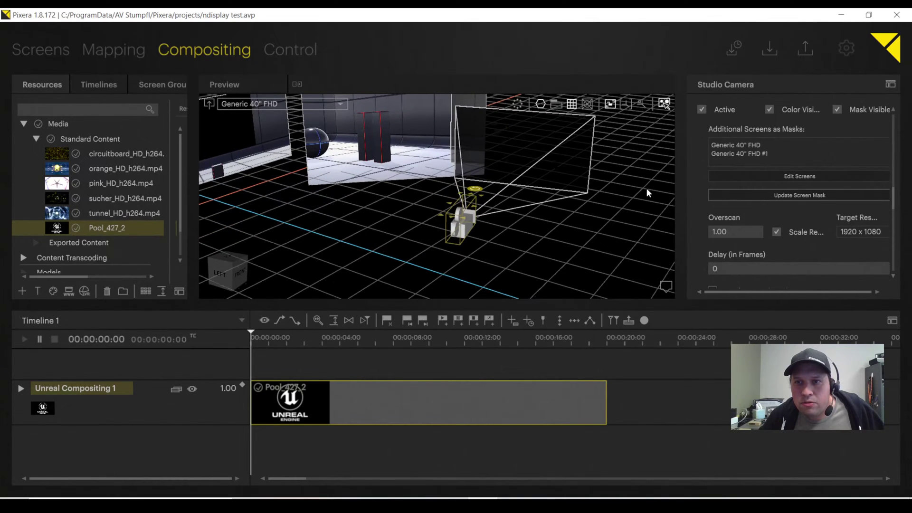
# Step: Turn the Studio Camera back toward the displays and look through its output, tracking and delay settings
pyautogui.scroll(-2, 647, 190)
pyautogui.moveTo(542, 192); pyautogui.dragTo(534, 167, button='middle')
pyautogui.scroll(-8, 833, 231)
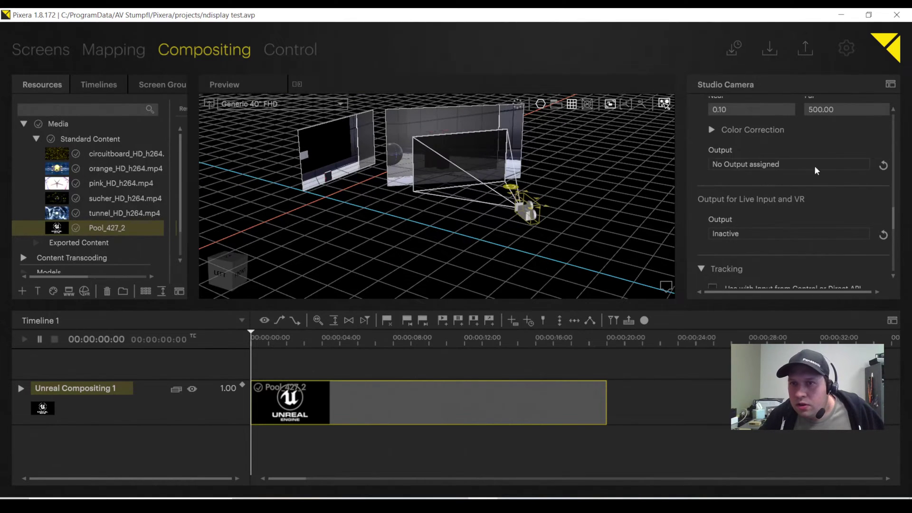
pyautogui.scroll(-6, 814, 165)
pyautogui.scroll(-6, 765, 192)
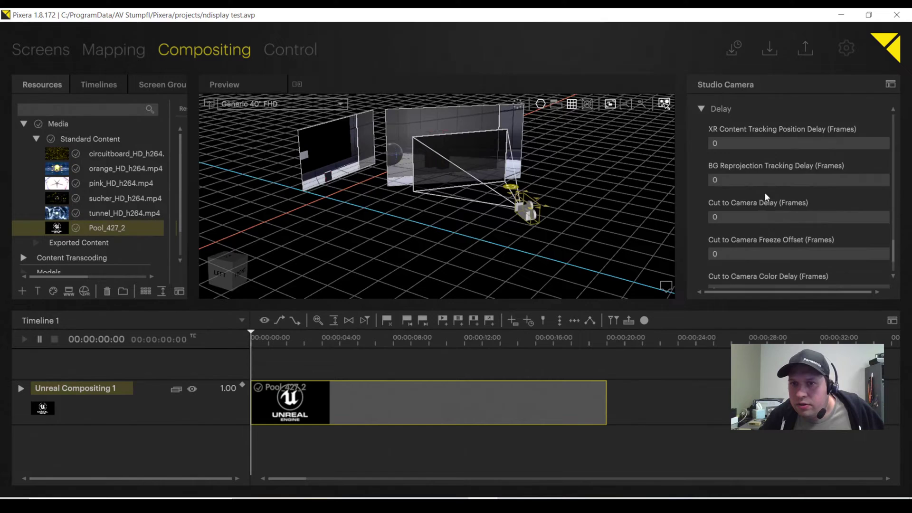
# Step: Add Studio Camera - Background and Studio Camera - Set Extension to the screen presence of the Unreal Compositing 1 layer
pyautogui.rightClick(61, 391)
pyautogui.moveTo(85, 387)
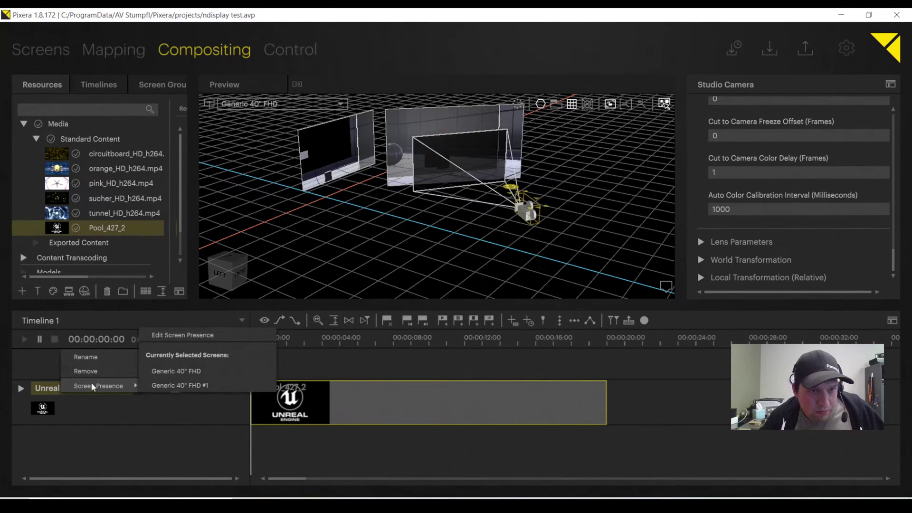
pyautogui.click(198, 336)
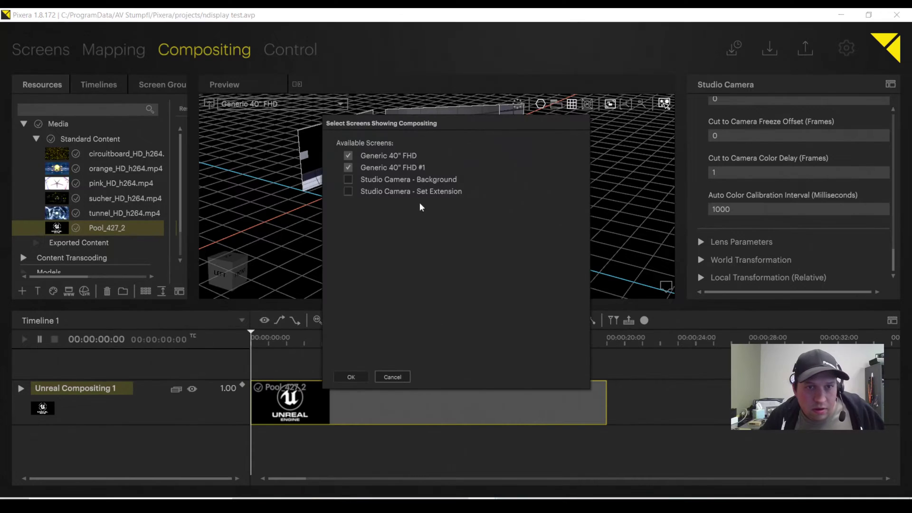
pyautogui.click(348, 180)
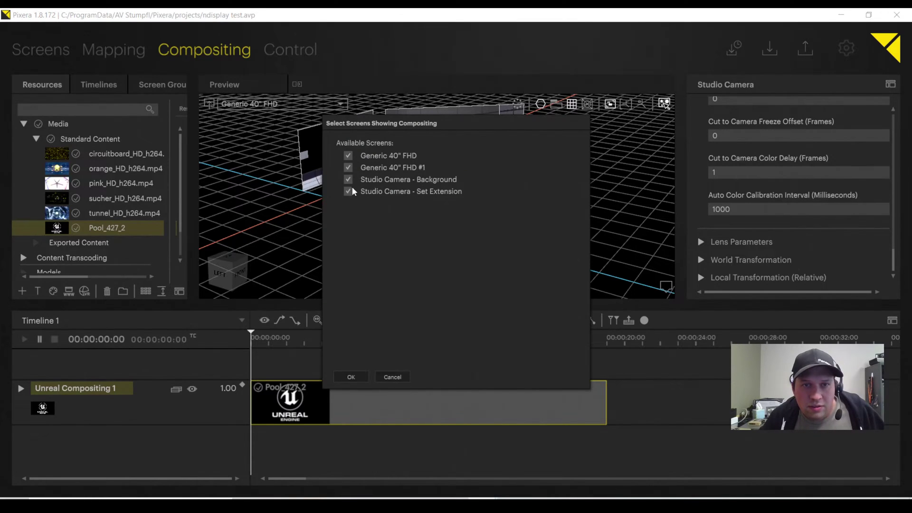
pyautogui.click(351, 377)
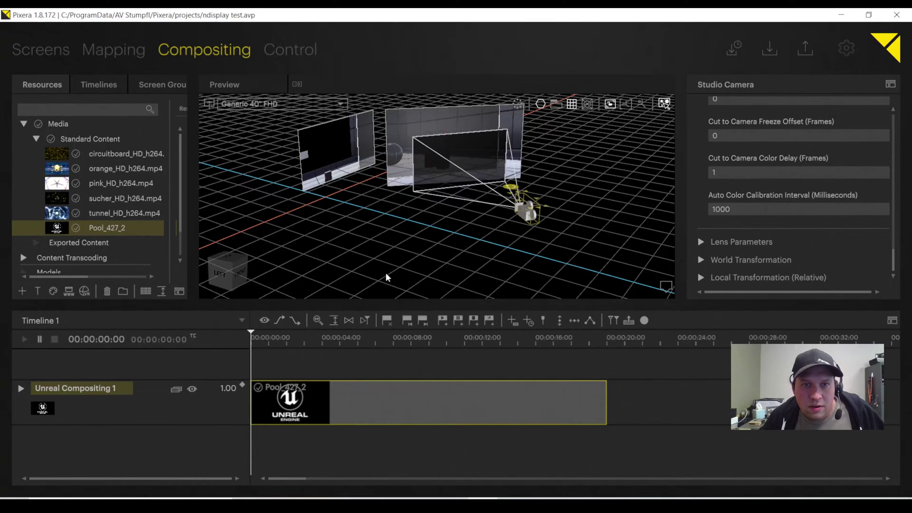
# Step: Kill all running Unreal instances of the Pool_427_2 resource
pyautogui.click(75, 232)
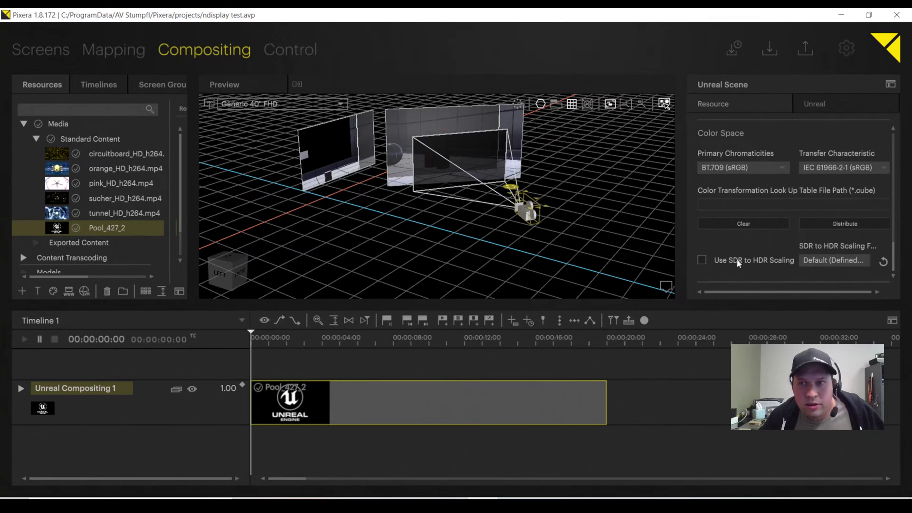
pyautogui.scroll(15, 779, 216)
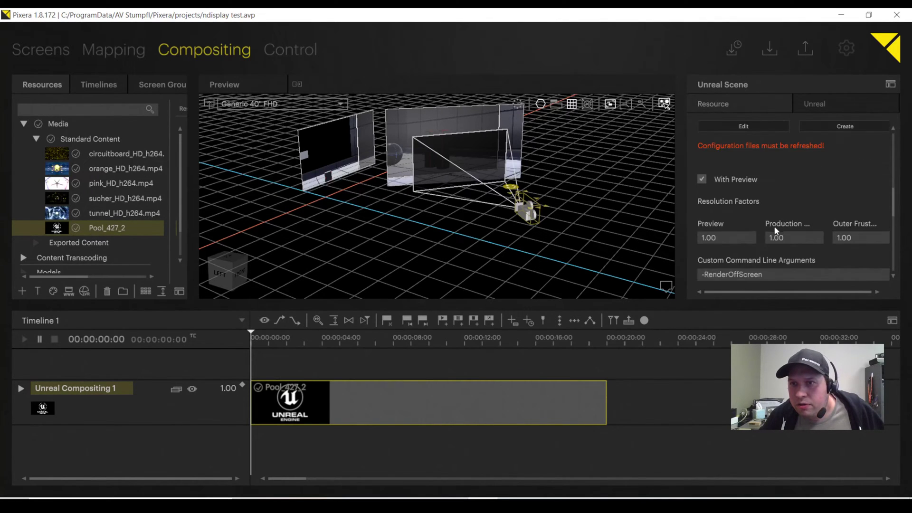
pyautogui.scroll(3, 797, 203)
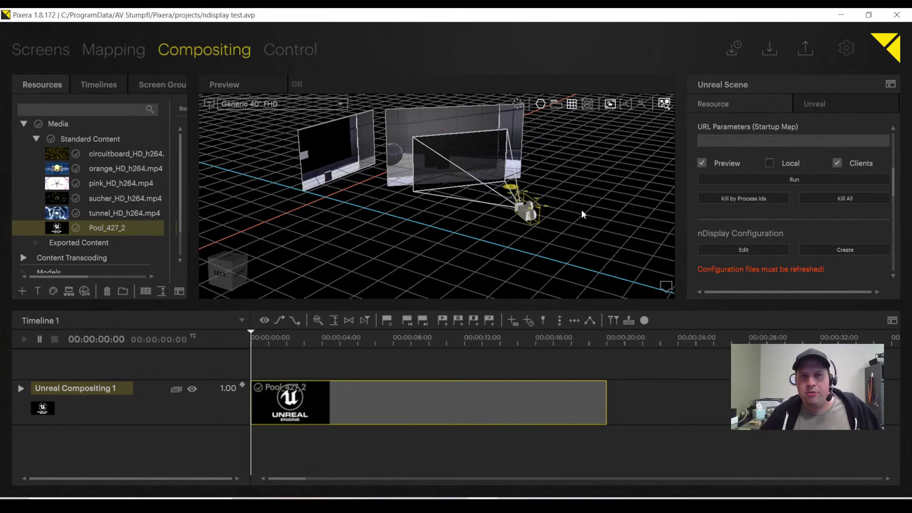
pyautogui.moveTo(581, 210); pyautogui.dragTo(418, 242, button='middle')
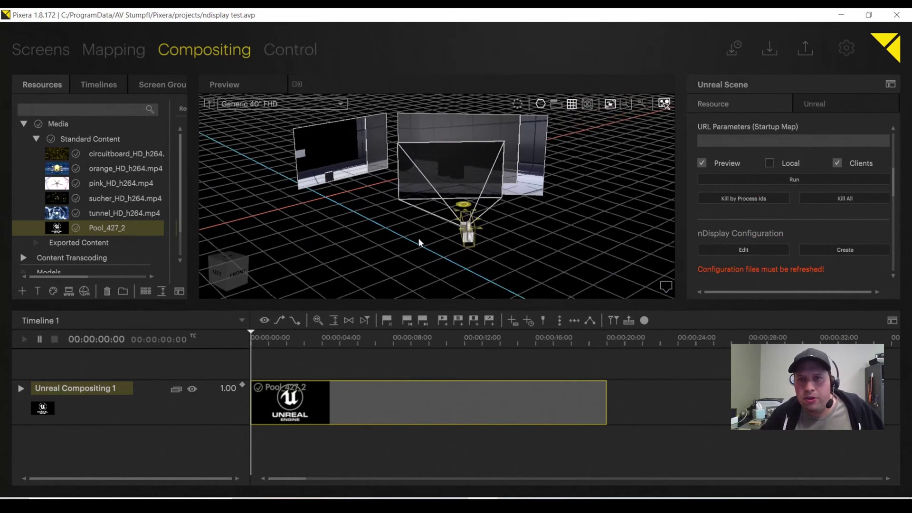
pyautogui.click(845, 198)
pyautogui.scroll(-4, 808, 206)
pyautogui.scroll(3, 834, 212)
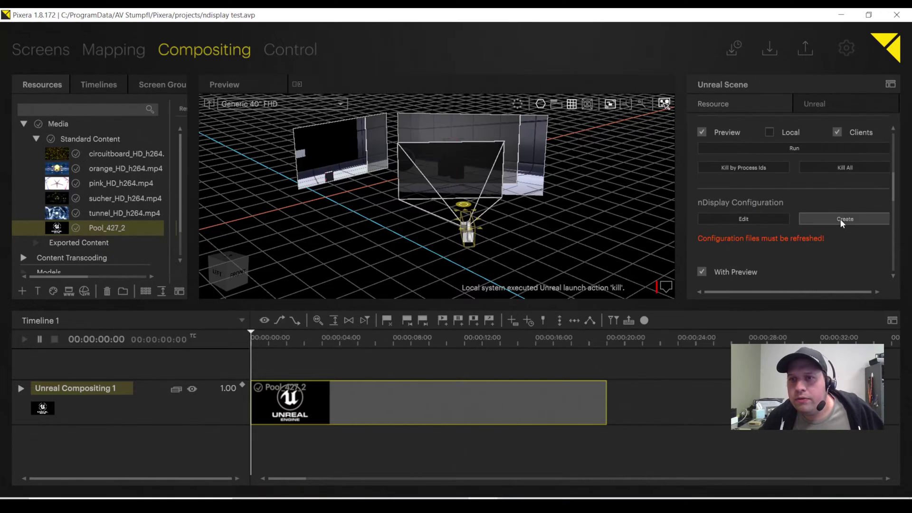
# Step: Regenerate the nDisplay configuration files and run Pool_427_2 for Preview and Clients
pyautogui.click(840, 218)
pyautogui.click(790, 149)
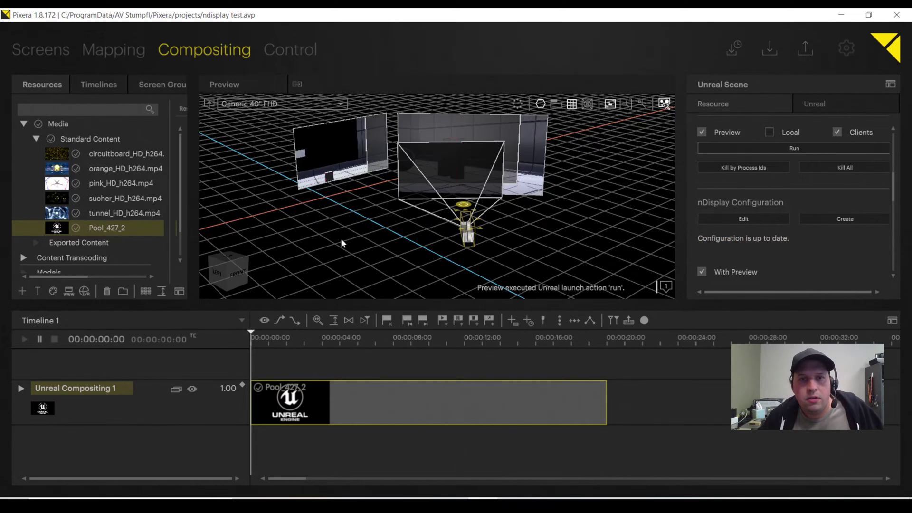
# Step: Play Timeline 1 briefly and rotate the Studio Camera away from the larger display to check the virtual set extension
pyautogui.press('space')
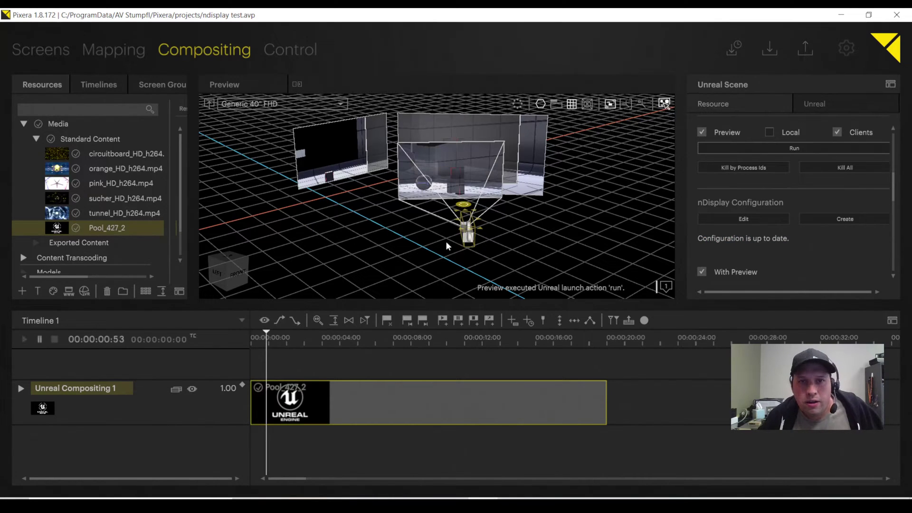
pyautogui.moveTo(465, 205); pyautogui.dragTo(485, 169)
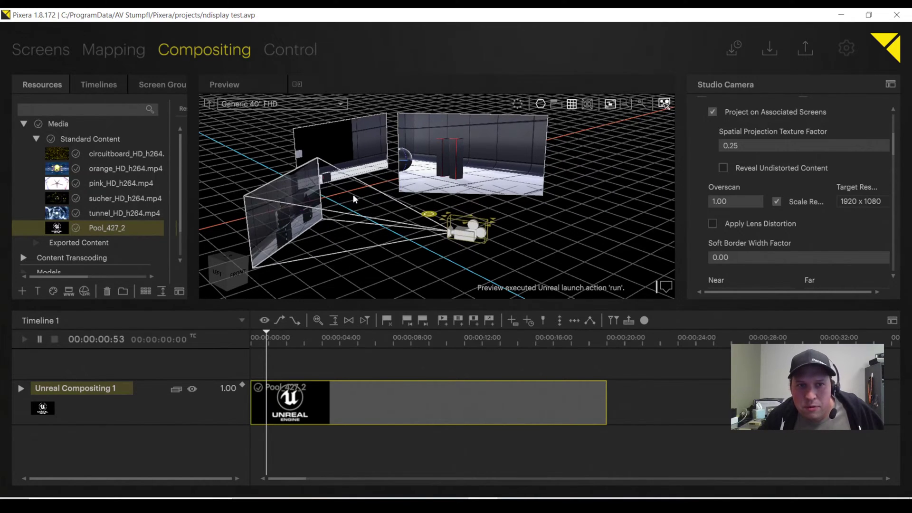
pyautogui.scroll(5, 355, 195)
pyautogui.moveTo(383, 195); pyautogui.dragTo(360, 167, button='middle')
pyautogui.scroll(-5, 311, 205)
pyautogui.scroll(2, 415, 181)
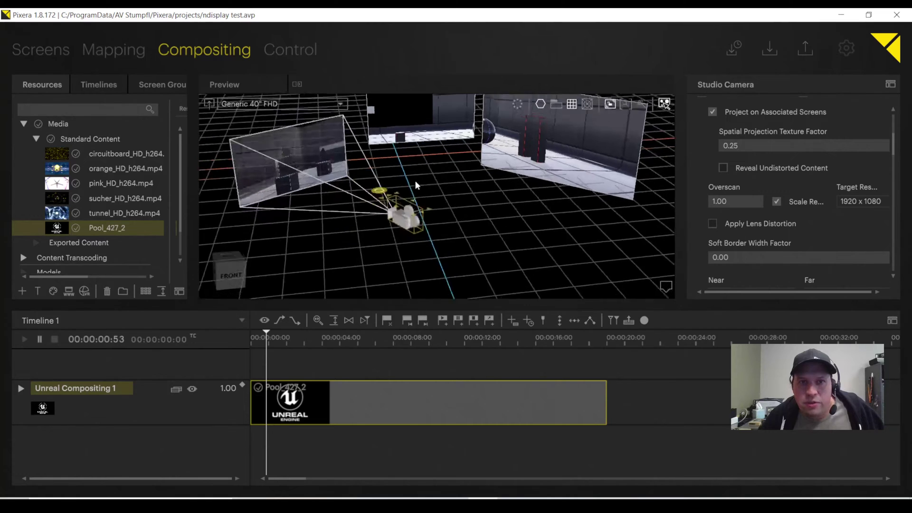
pyautogui.moveTo(415, 181); pyautogui.dragTo(387, 207, button='middle')
# Step: Turn the Studio Camera back so its frustum faces the larger display
pyautogui.moveTo(366, 218); pyautogui.dragTo(397, 235)
pyautogui.moveTo(500, 173); pyautogui.dragTo(531, 175, button='middle')
pyautogui.moveTo(531, 174); pyautogui.dragTo(509, 186, button='right')
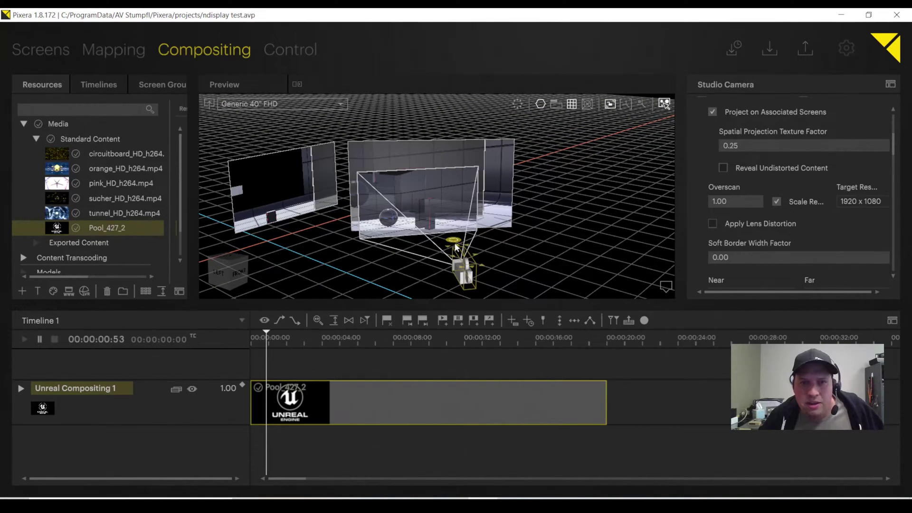
pyautogui.moveTo(454, 244); pyautogui.dragTo(490, 238)
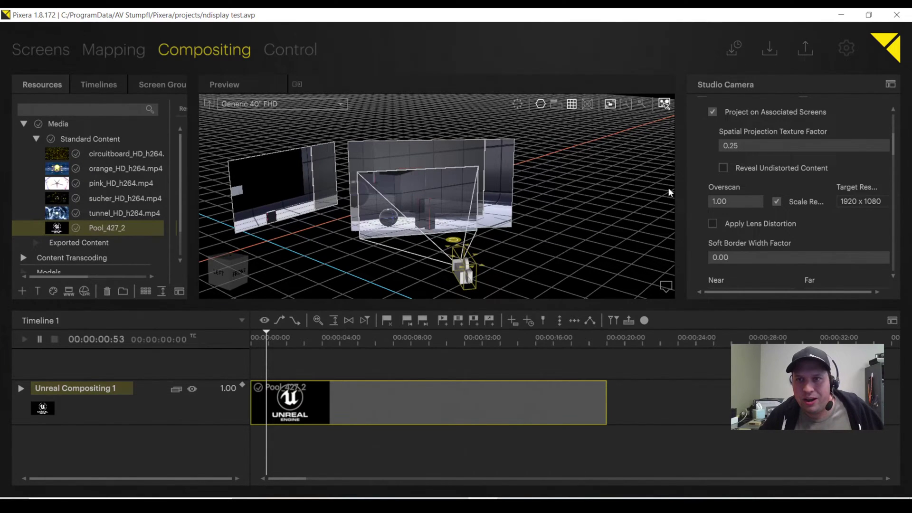
# Step: View the Unreal world properties of Pool_427_2 and return to its resource settings
pyautogui.click(89, 229)
pyautogui.click(810, 105)
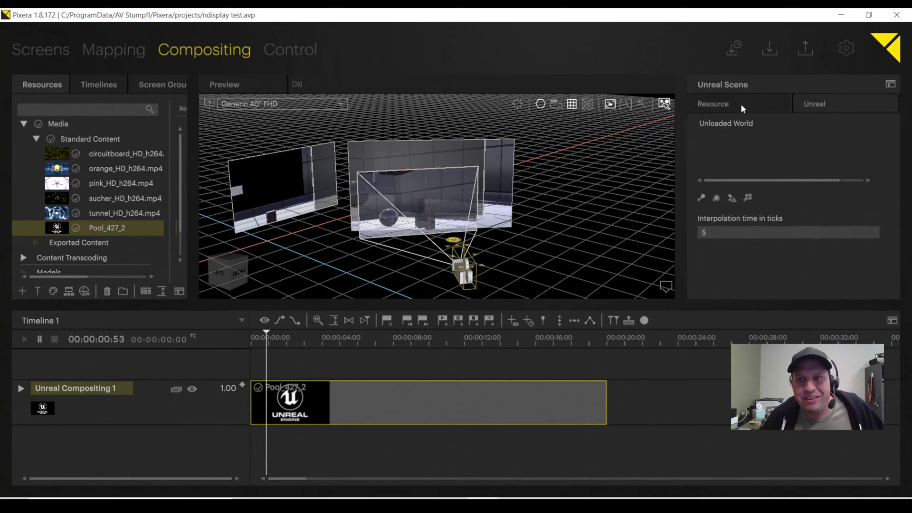
pyautogui.click(714, 103)
# Step: Select the Studio Camera and reposition it in front of the larger display
pyautogui.moveTo(407, 229); pyautogui.dragTo(519, 241, button='middle')
pyautogui.moveTo(545, 267); pyautogui.dragTo(474, 238)
pyautogui.moveTo(474, 241); pyautogui.dragTo(486, 222, button='middle')
pyautogui.scroll(-2, 452, 219)
pyautogui.moveTo(486, 217); pyautogui.dragTo(456, 204, button='right')
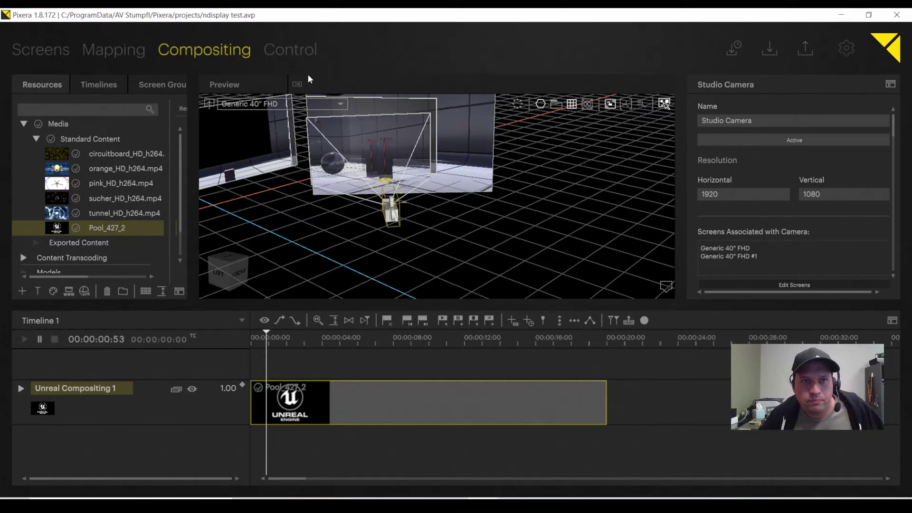
# Step: Look at the Control library's Drivers, Protocols and Tools categories and return to the compositing workspace
pyautogui.click(281, 52)
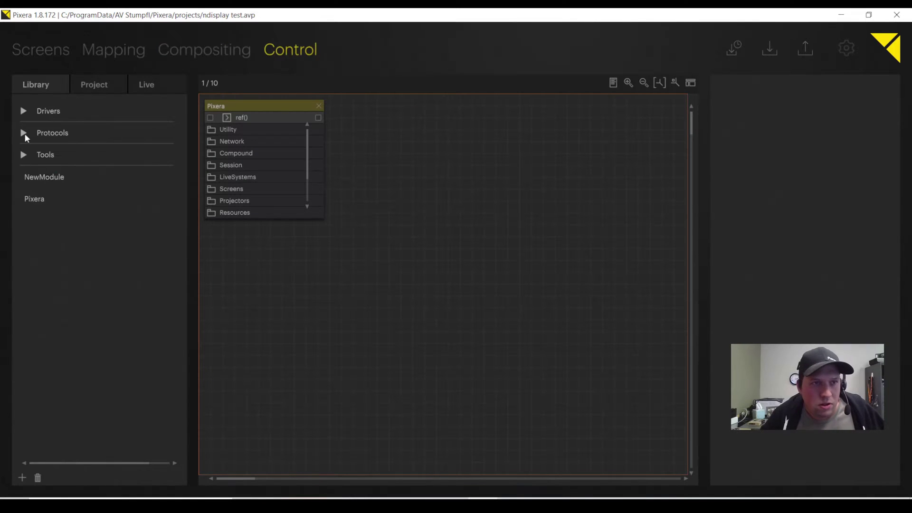
pyautogui.click(24, 111)
pyautogui.click(26, 110)
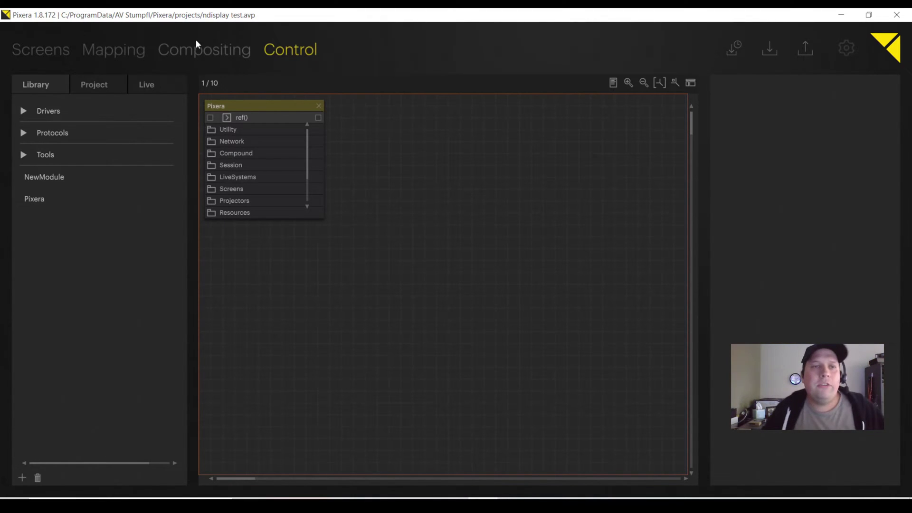
pyautogui.click(206, 56)
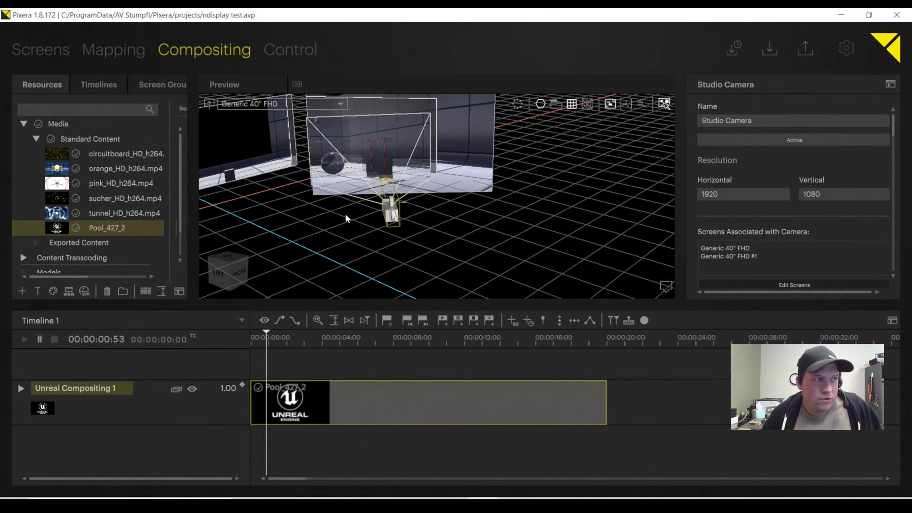
# Step: Adjust the Studio Camera so its frustum covers the right part of the larger display
pyautogui.moveTo(371, 229); pyautogui.dragTo(345, 257, button='middle')
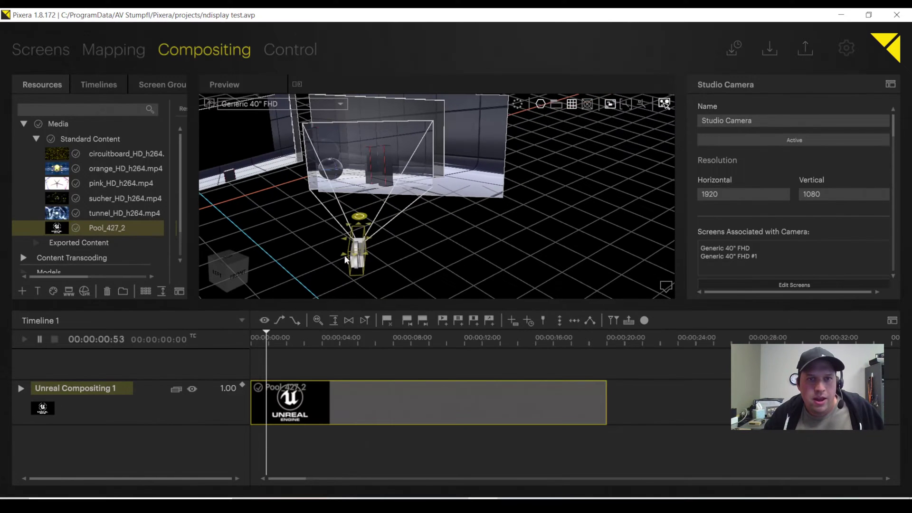
pyautogui.moveTo(360, 217); pyautogui.dragTo(391, 207)
pyautogui.moveTo(392, 210); pyautogui.dragTo(180, 308, button='middle')
pyautogui.moveTo(180, 308); pyautogui.dragTo(259, 215)
pyautogui.moveTo(260, 215); pyautogui.dragTo(515, 230, button='middle')
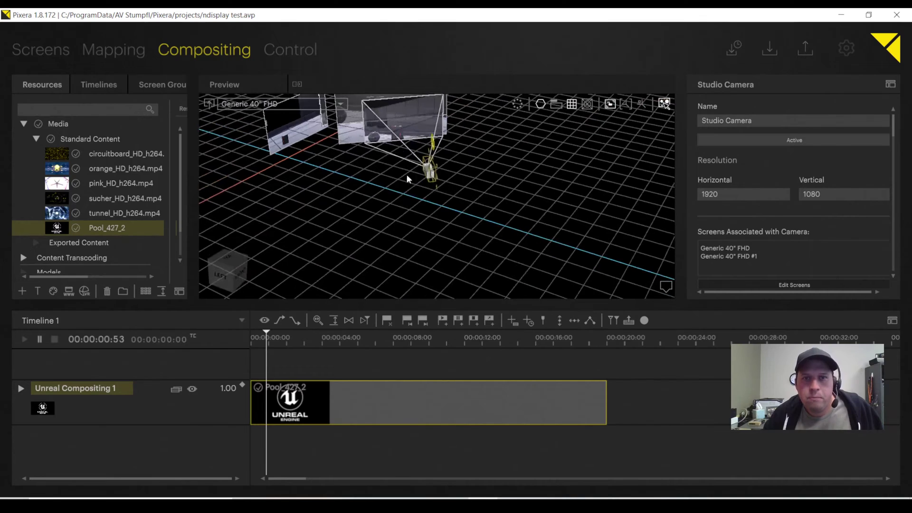
# Step: Move the Studio Camera's frustum to the left part of the larger display and deselect the camera
pyautogui.moveTo(406, 174); pyautogui.dragTo(363, 192, button='middle')
pyautogui.moveTo(364, 193); pyautogui.dragTo(404, 247)
pyautogui.moveTo(405, 246); pyautogui.dragTo(490, 234, button='middle')
pyautogui.moveTo(463, 212); pyautogui.dragTo(480, 204)
pyautogui.moveTo(480, 205); pyautogui.dragTo(458, 248, button='middle')
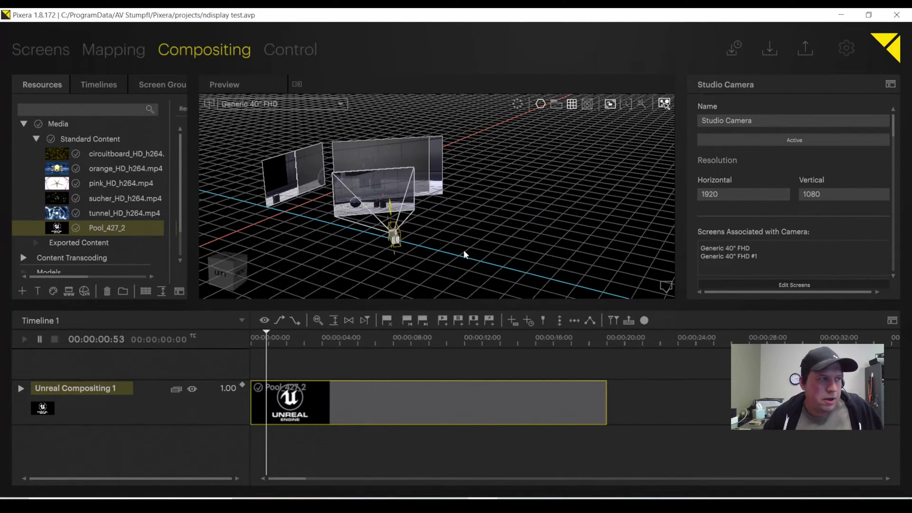
pyautogui.click(464, 252)
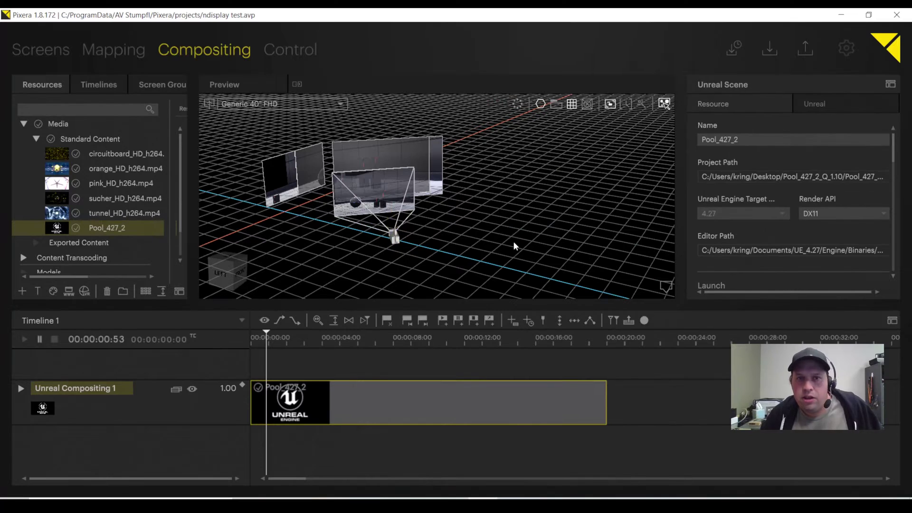